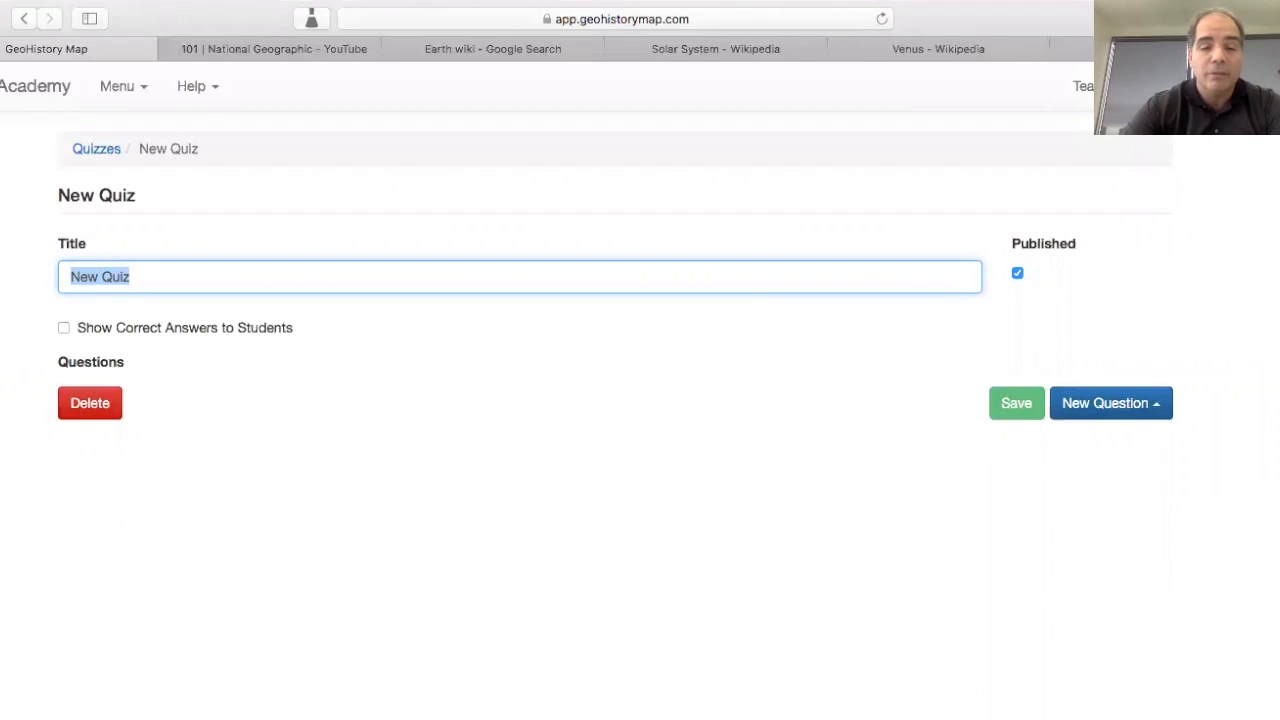
- Title the new quiz "Lesson 1 Solar system" and save it
text(Lesson 1 )
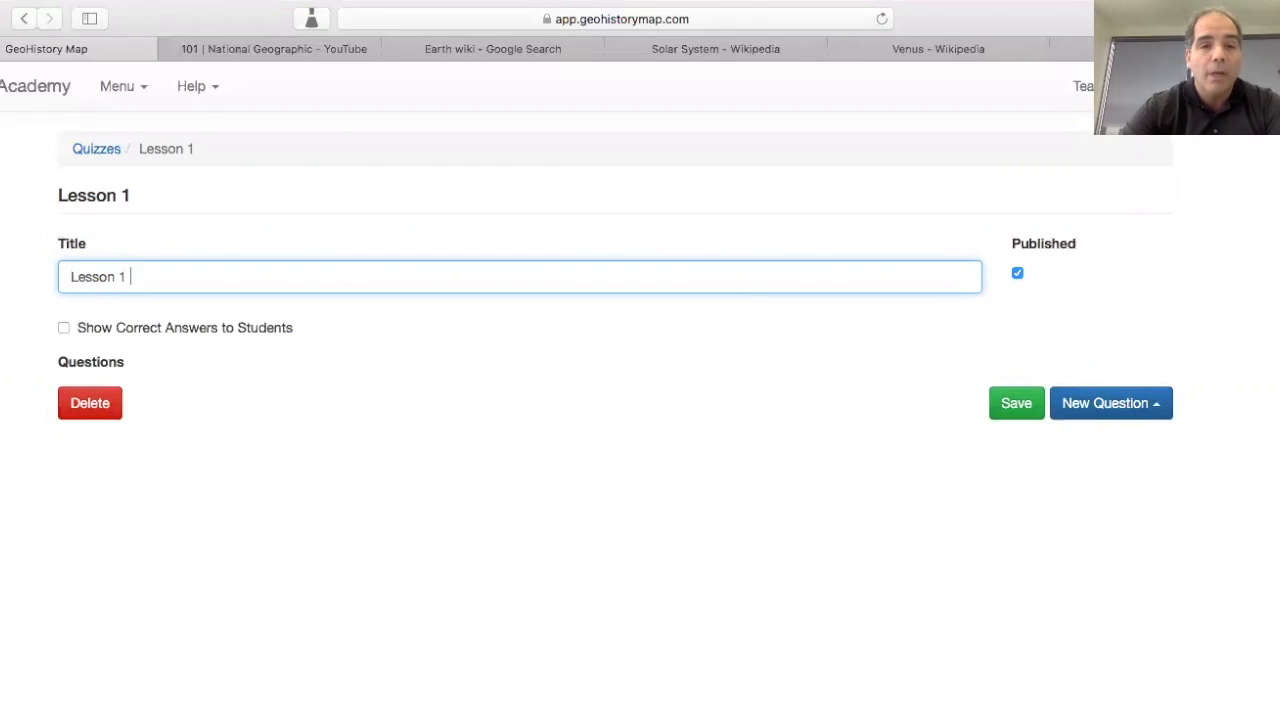
text(Solar)
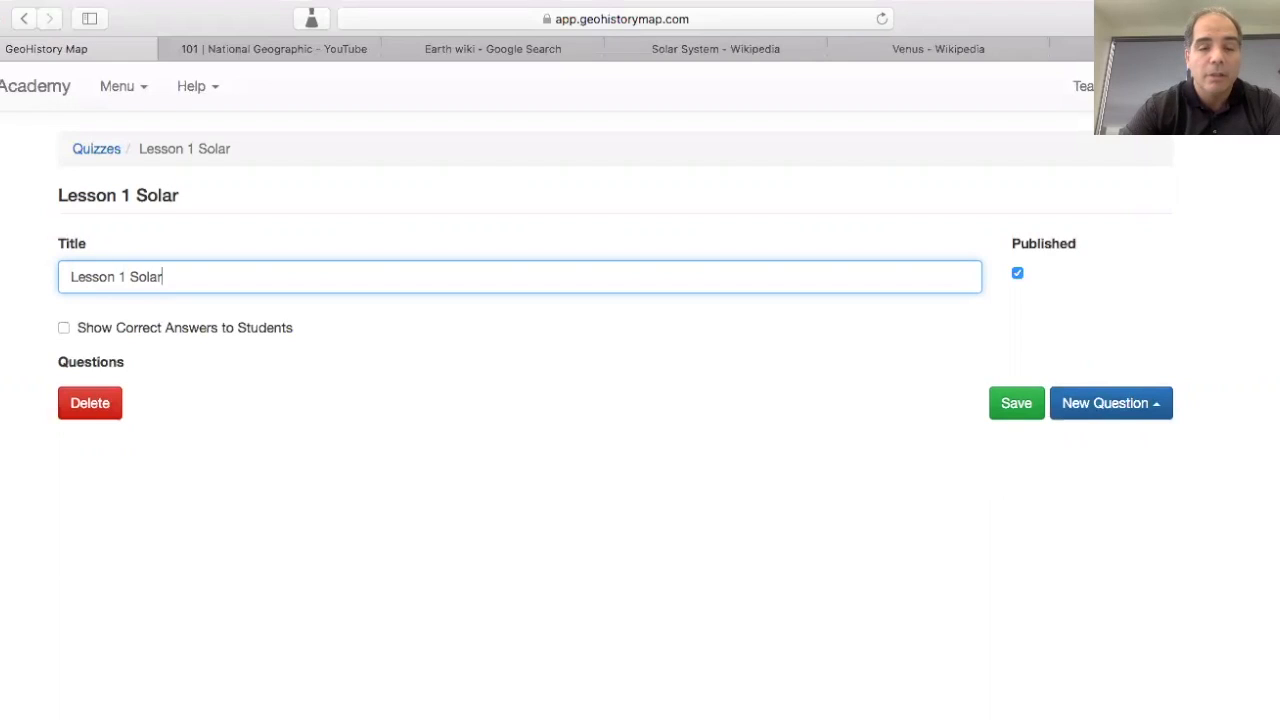
text( system)
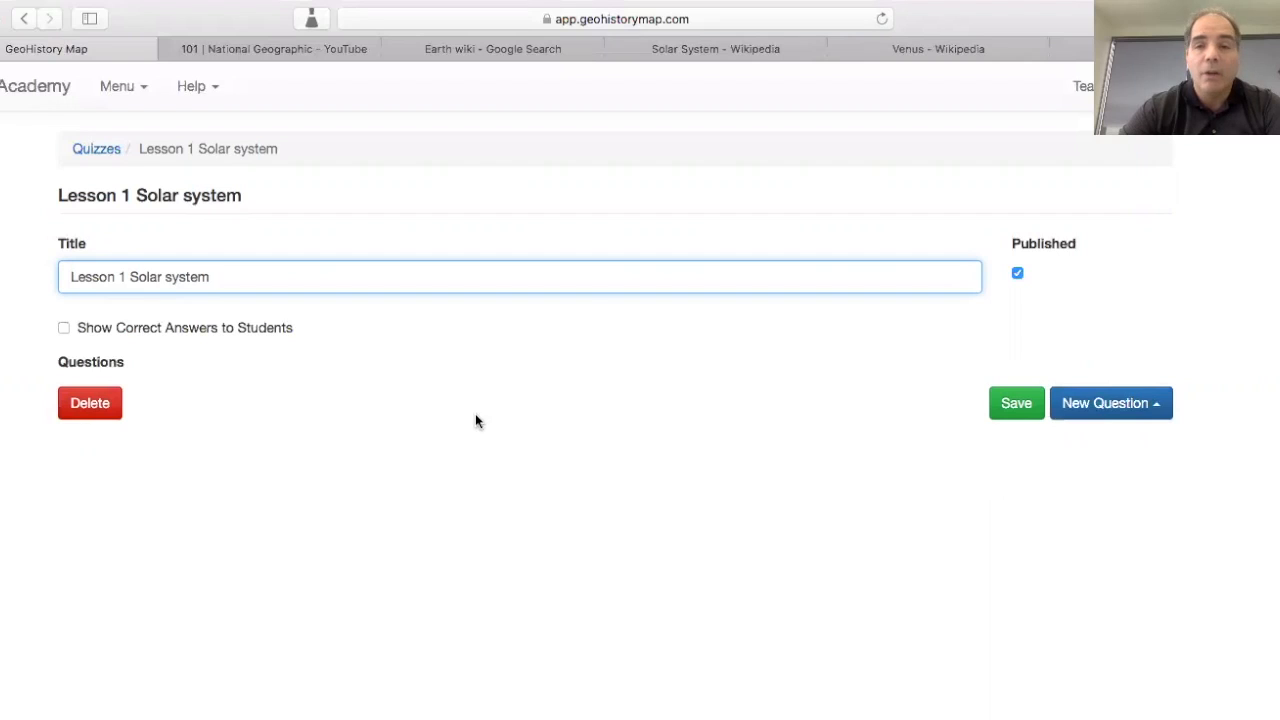
click(1016, 410)
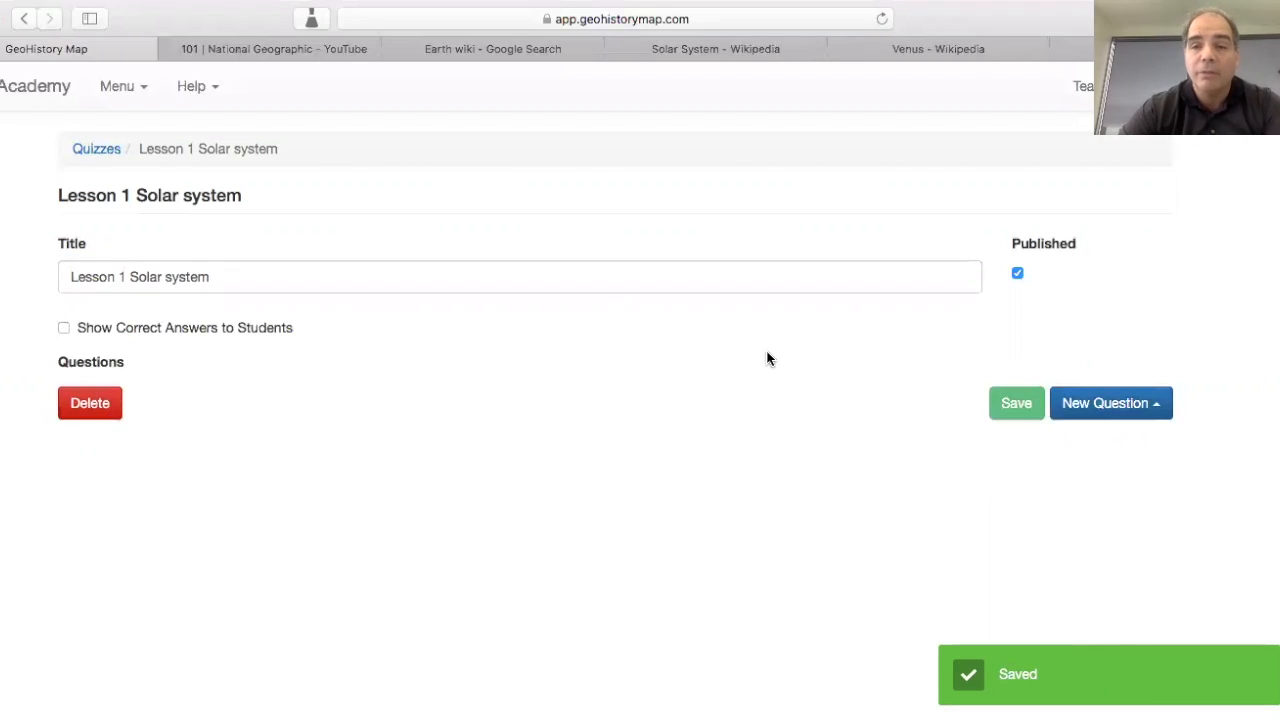
- Add a multiple choice question reading "How many planets are there in the solar system?"
click(1128, 416)
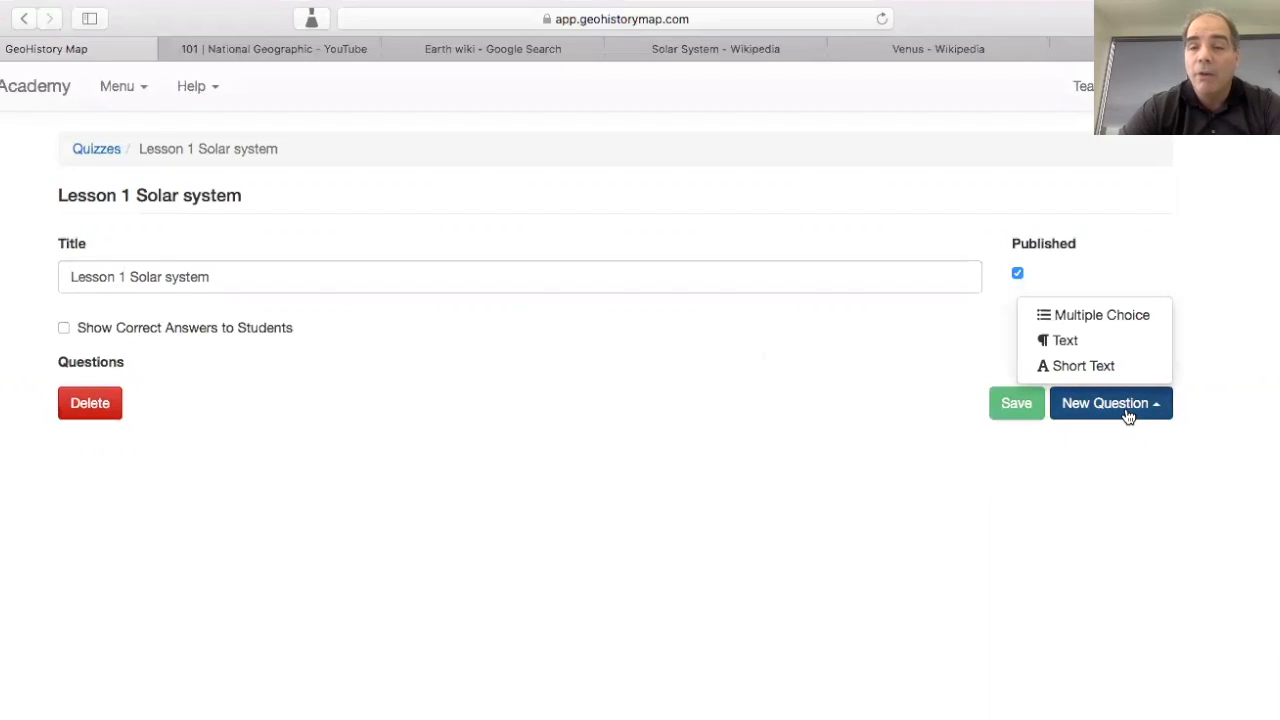
click(1109, 318)
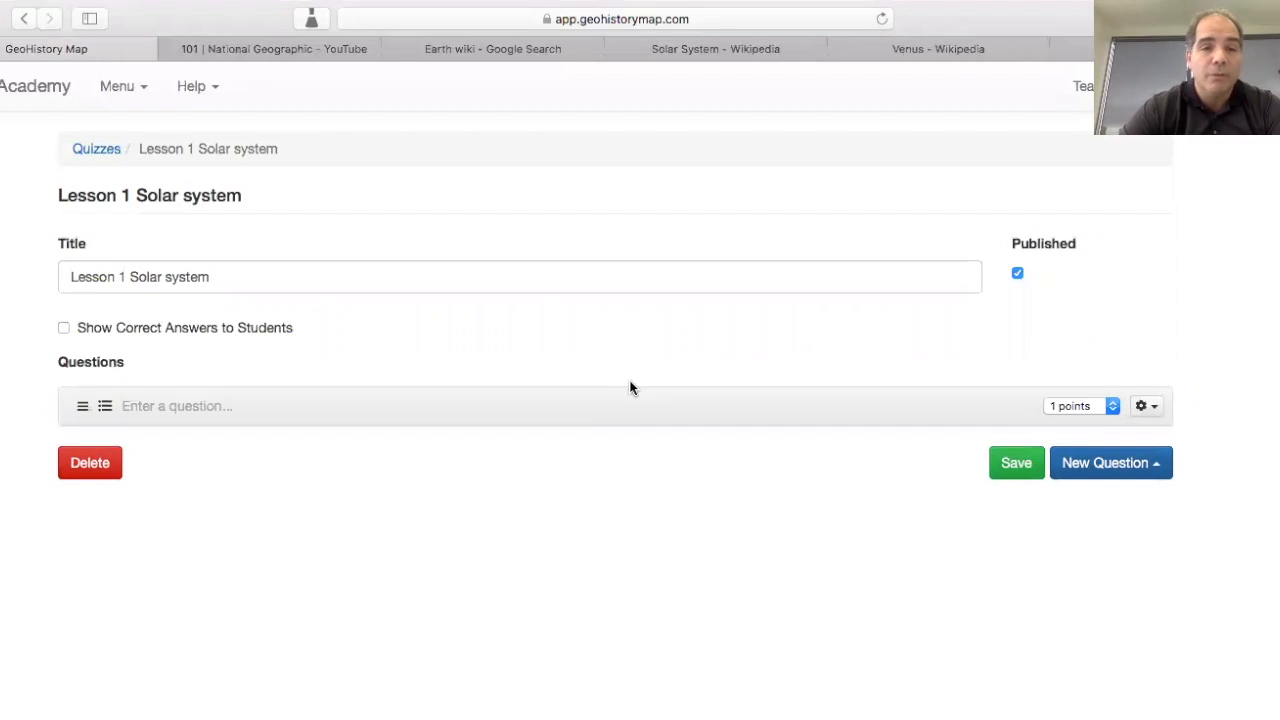
text(H)
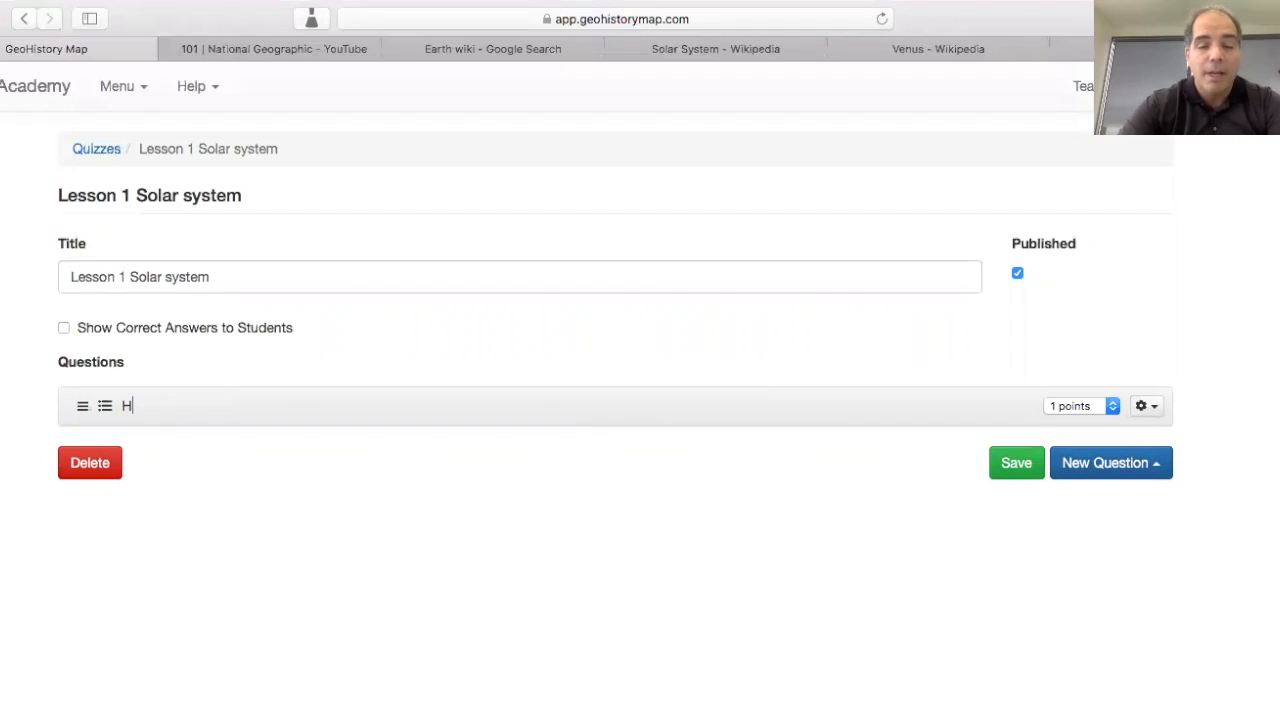
text(ow many pl)
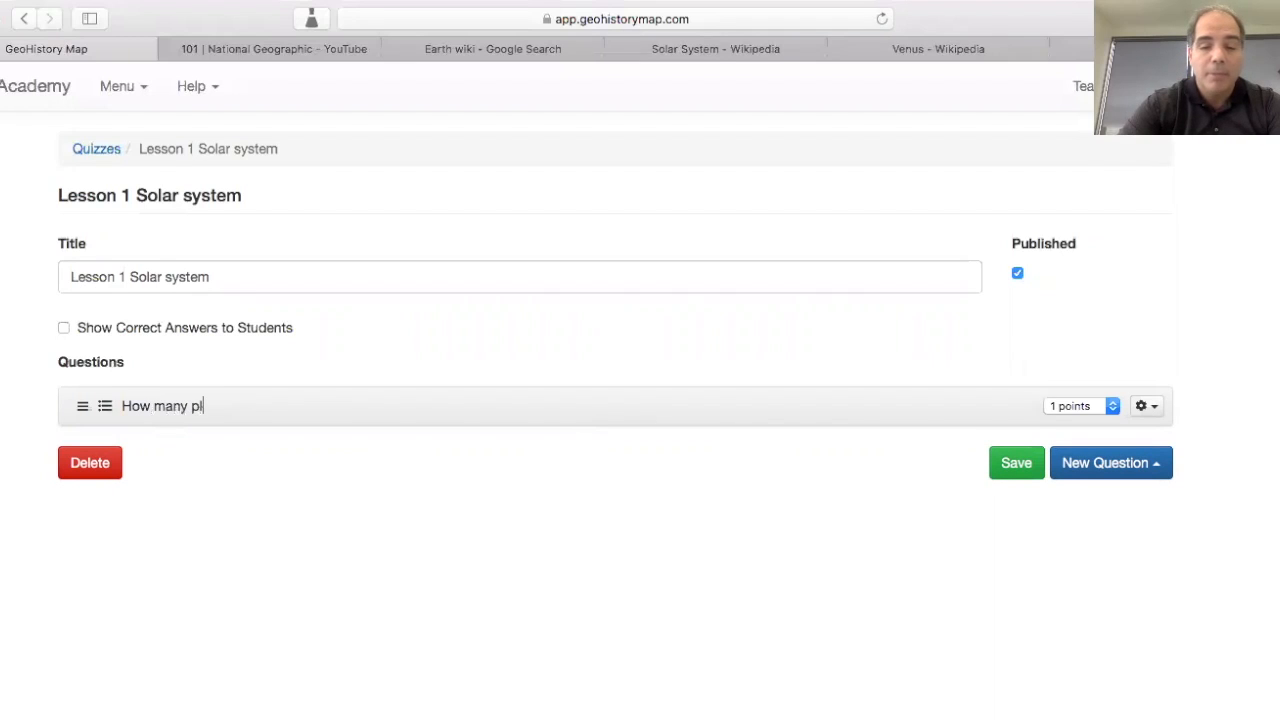
text(anets are there in the solar system)
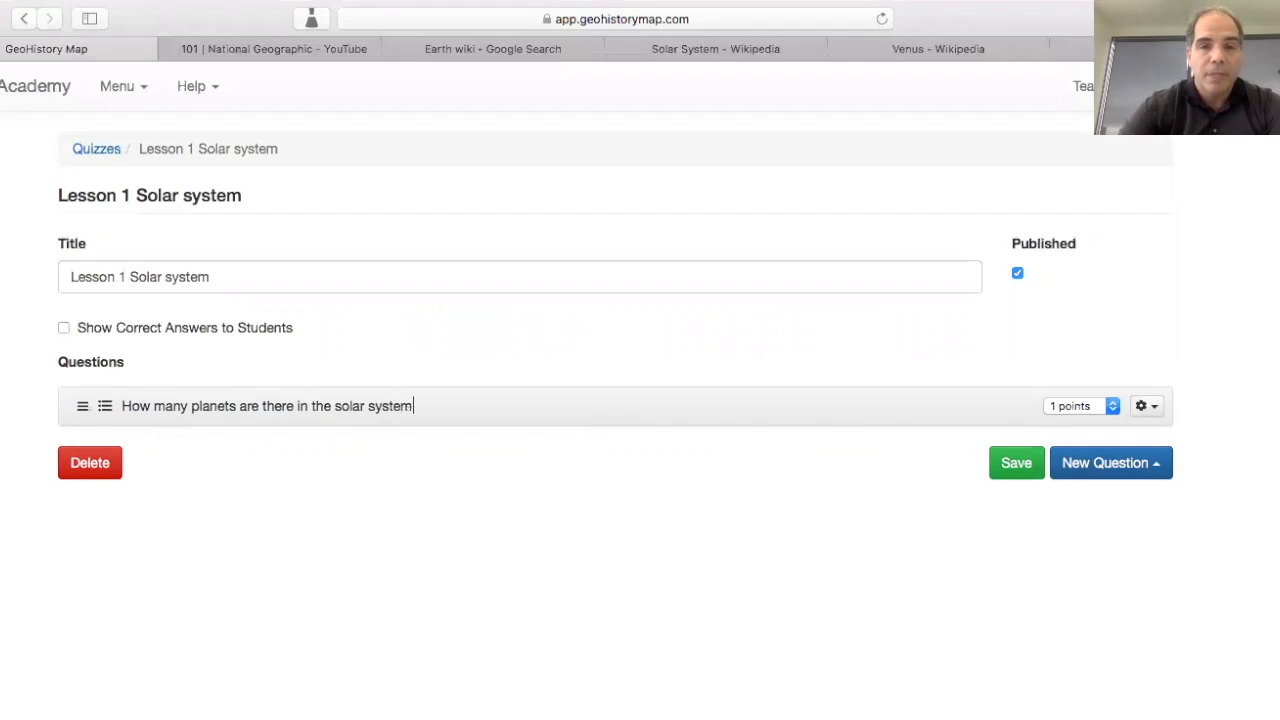
text(?)
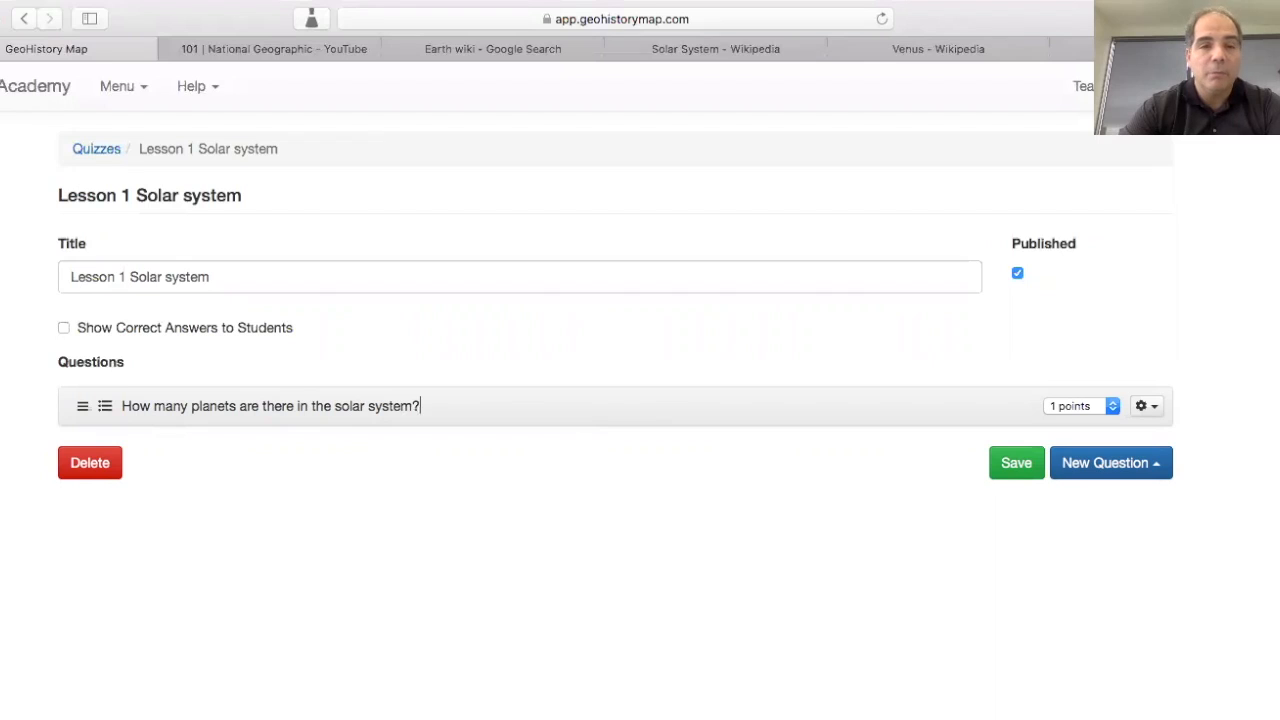
- Enter 7, 6, 9 and 8 as the answer choices for the planet-count question
key(Return)
text(7)
key(Return)
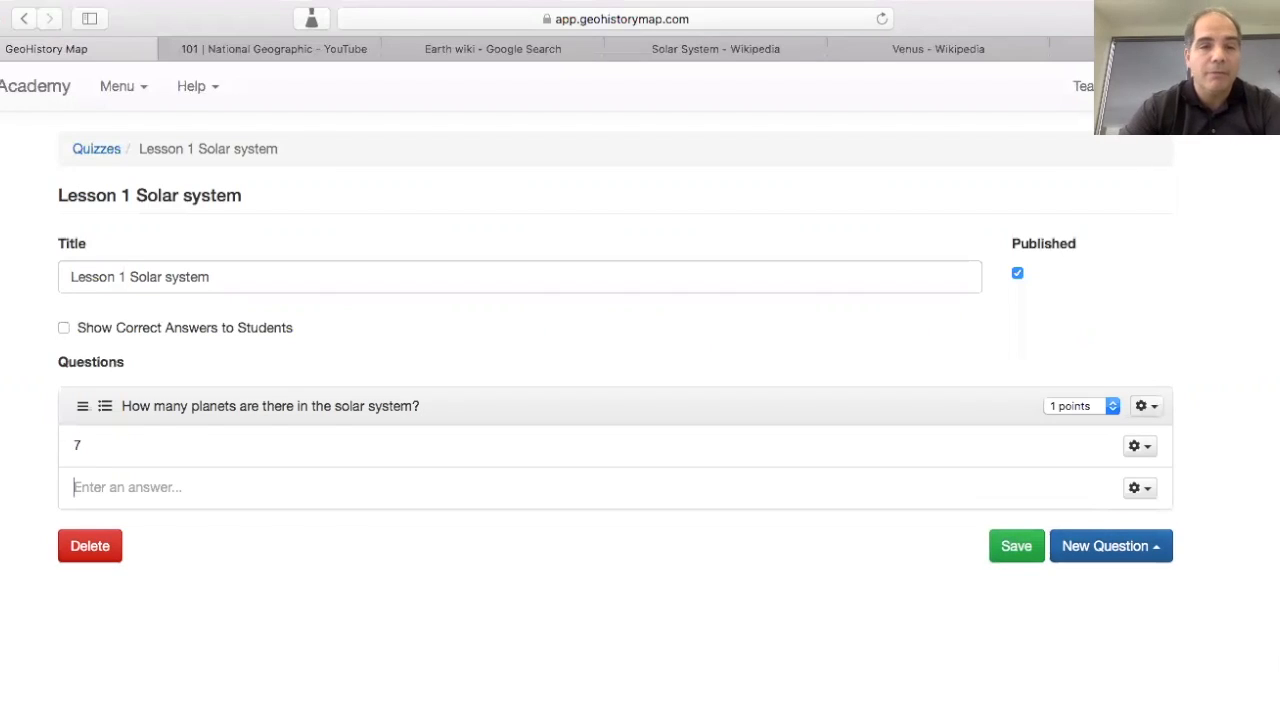
text(6)
key(Return)
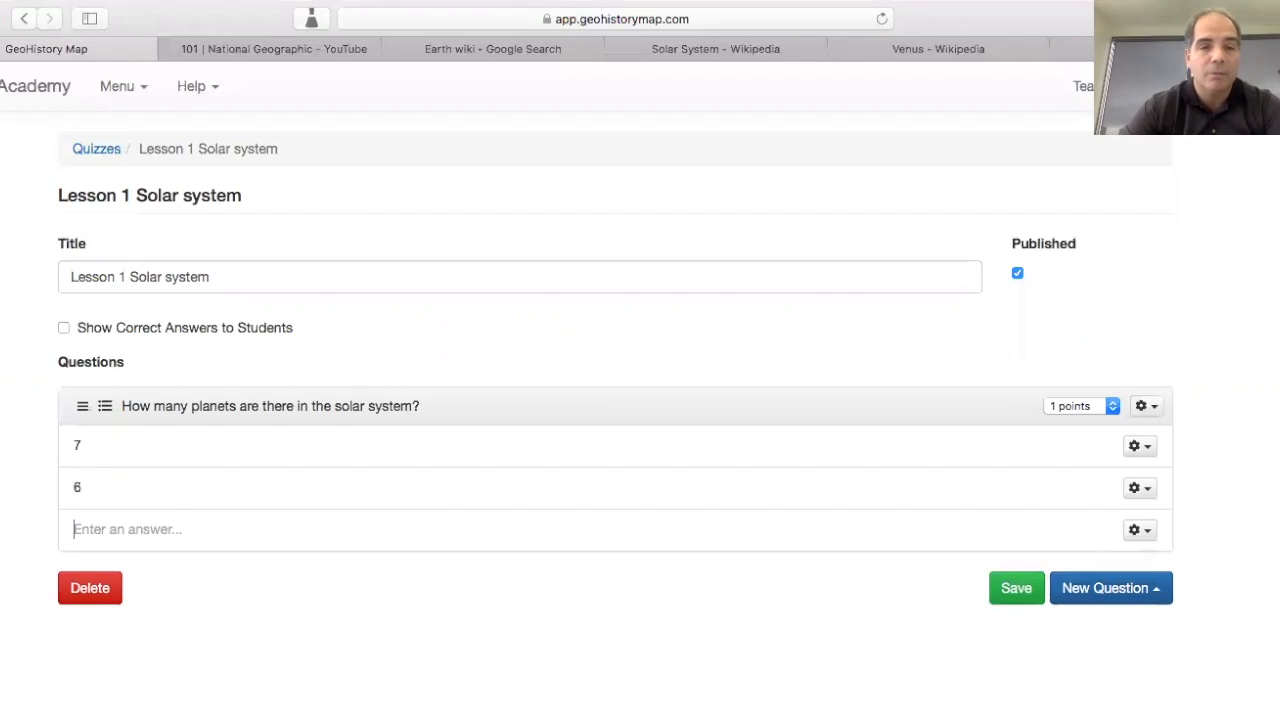
text(9)
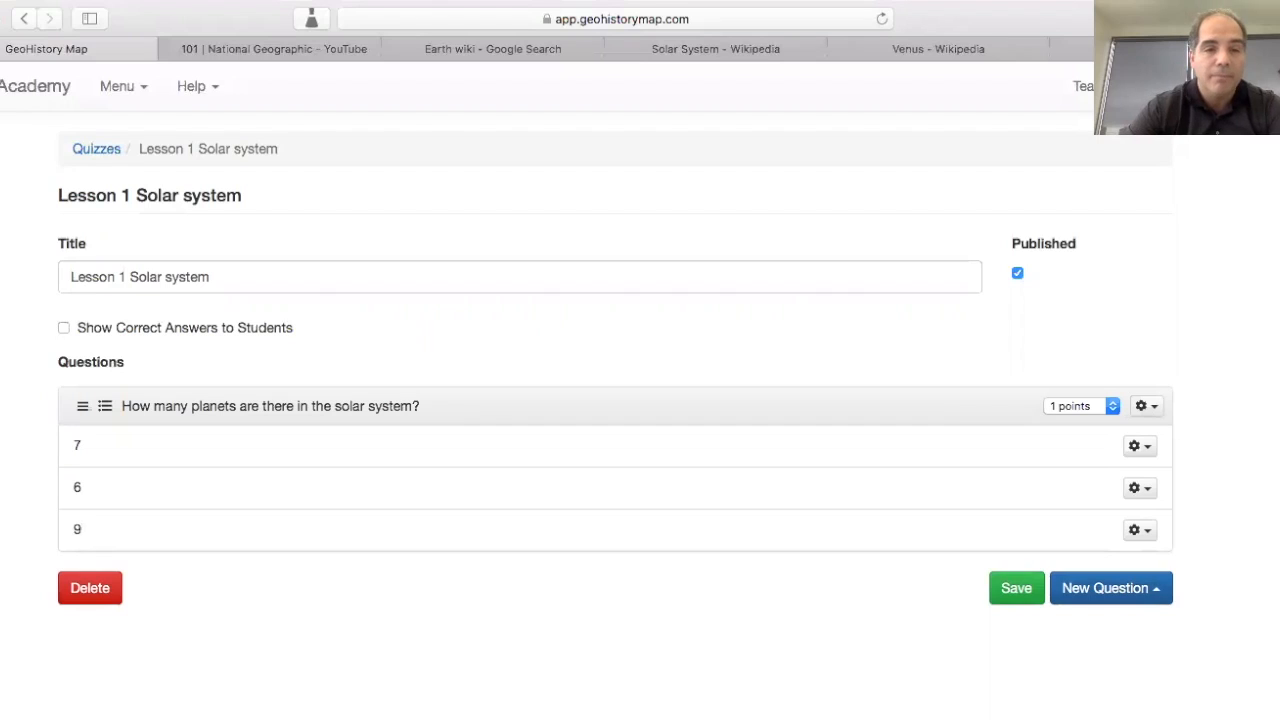
key(Return)
text(8)
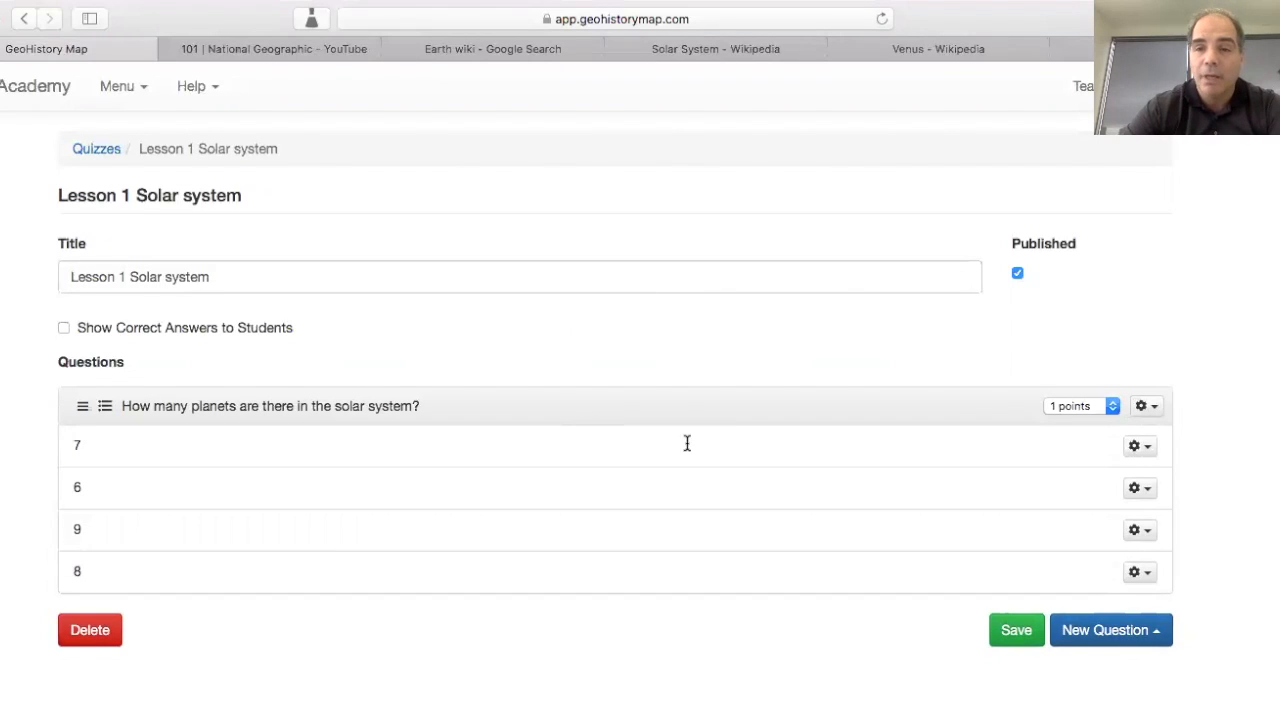
- Mark 8 as the correct answer to the planet-count question
click(1137, 572)
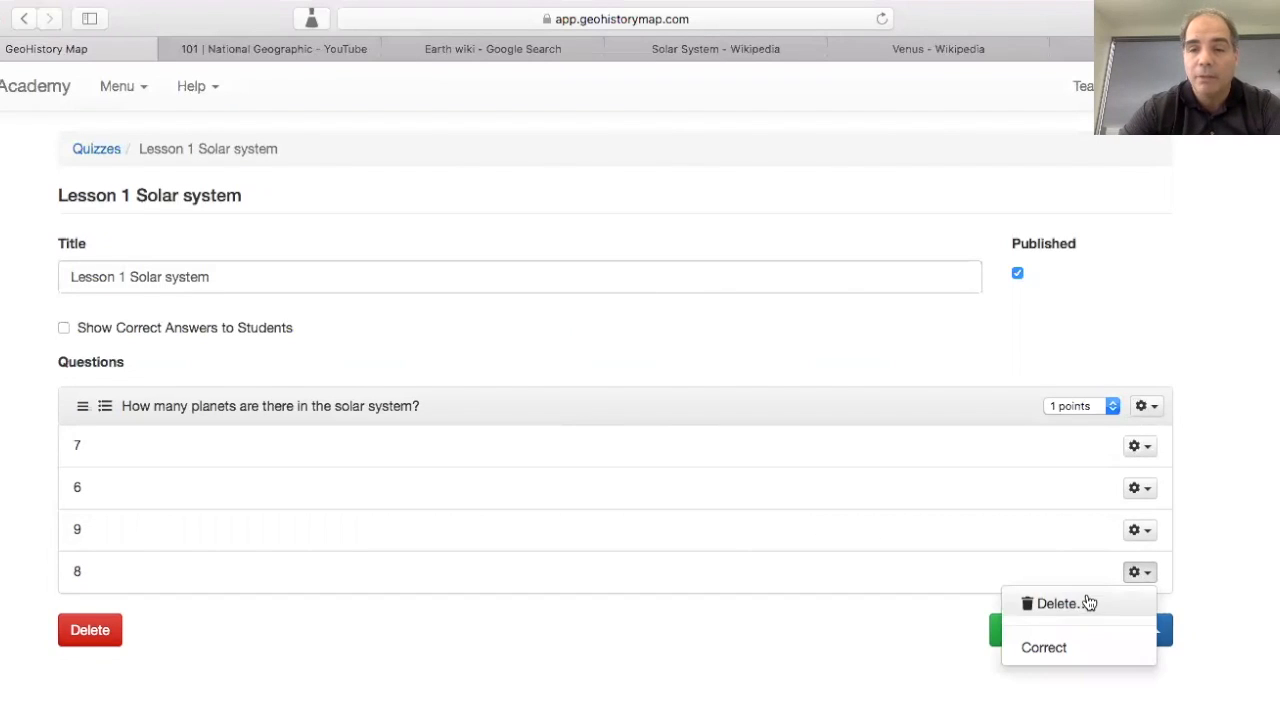
click(1046, 548)
click(1143, 575)
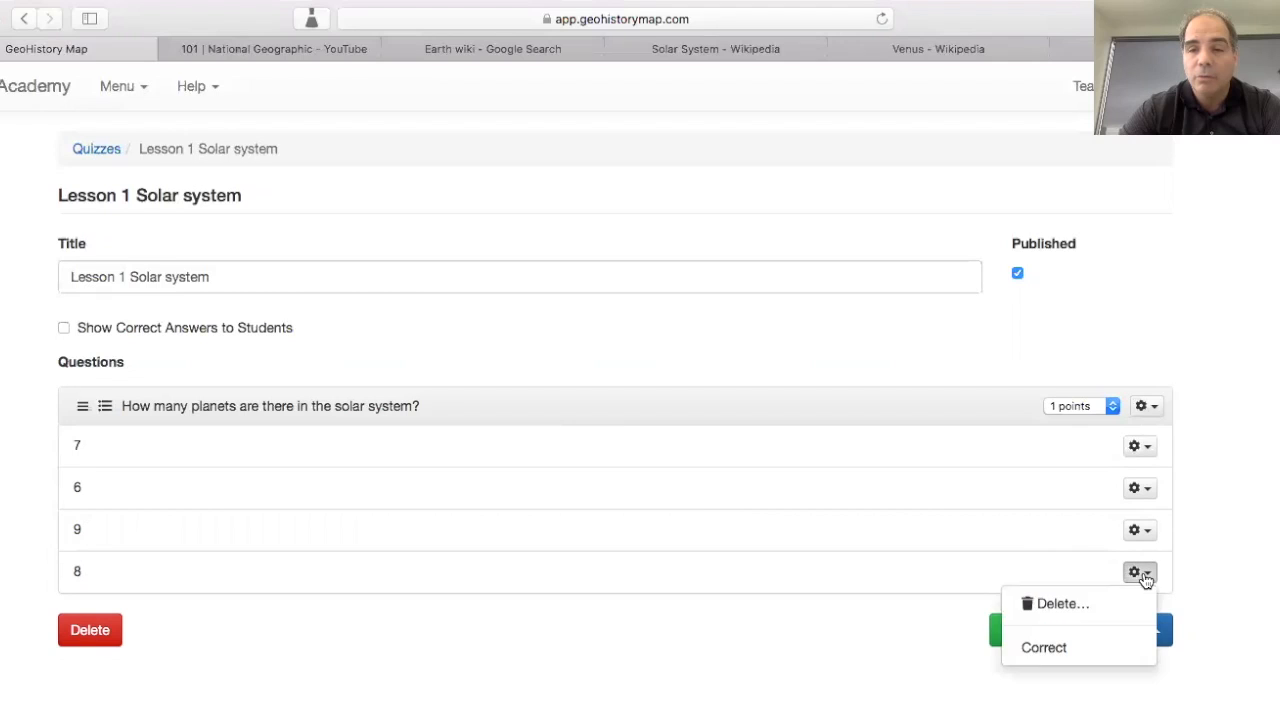
click(1086, 650)
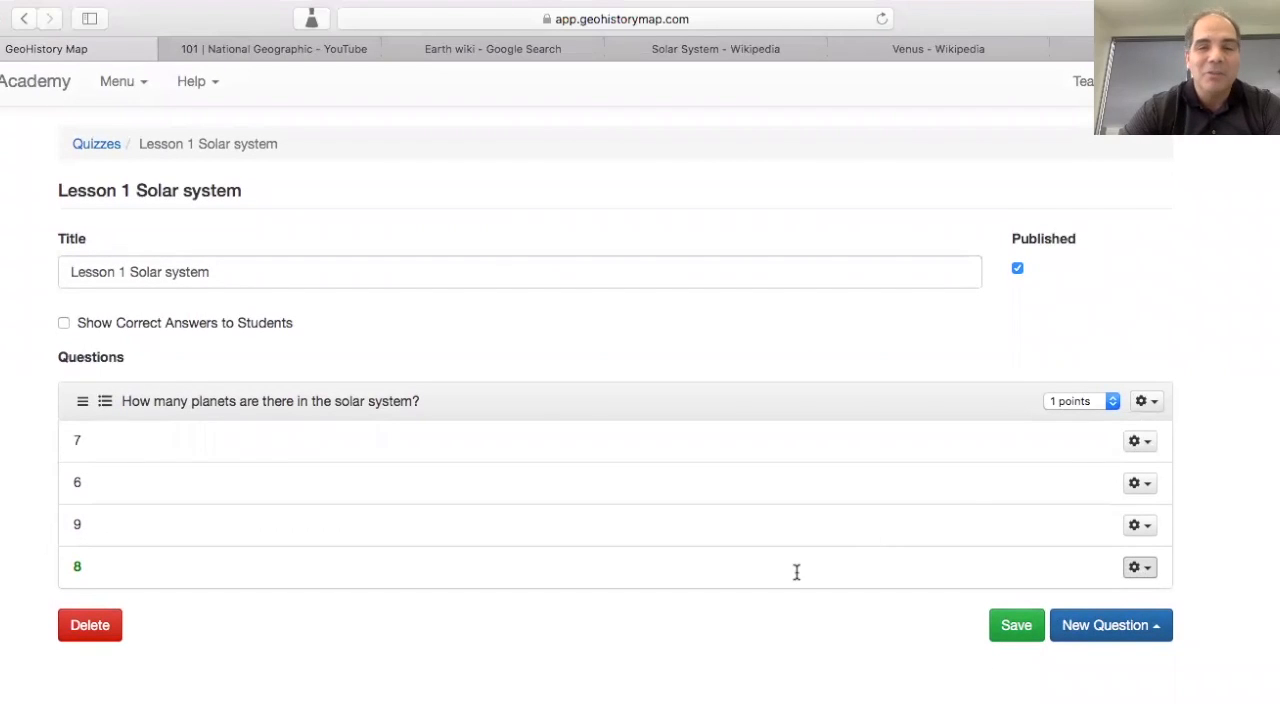
- Add a short text question reading "Name the 3 planet from the sun?" with the answer "Earth"
click(1133, 636)
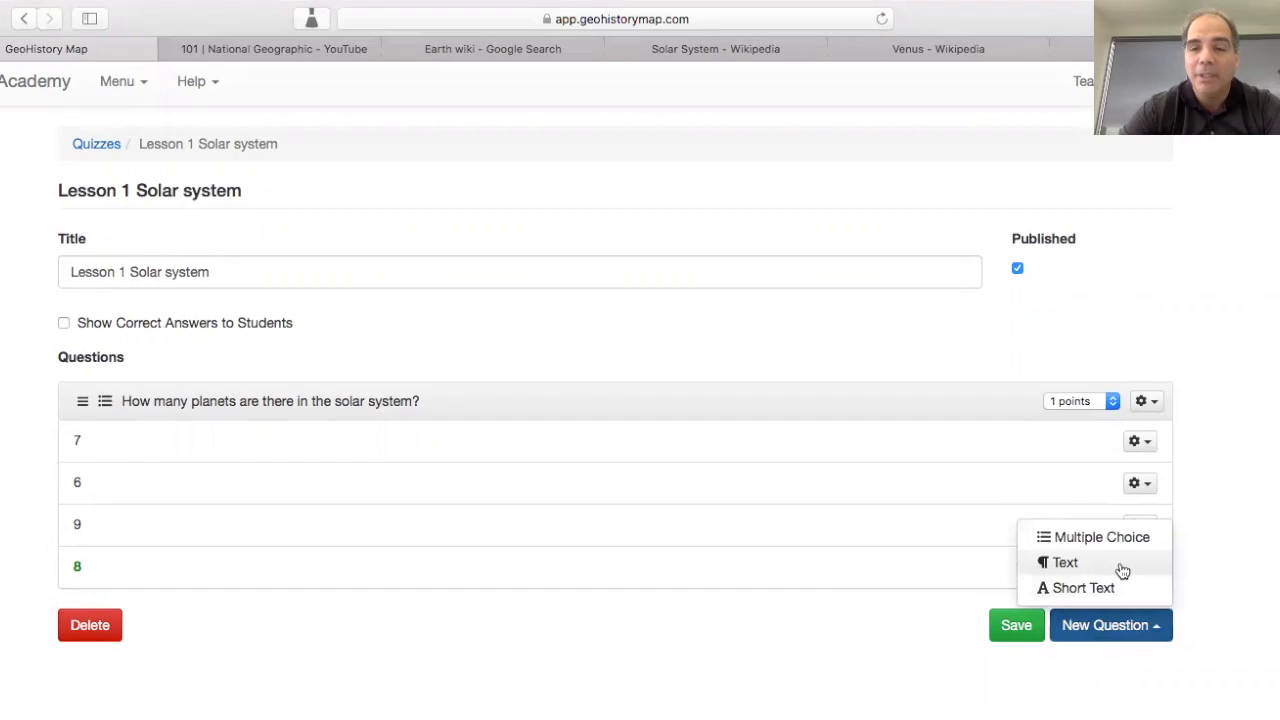
click(1114, 588)
scroll(851, 500, down, 2)
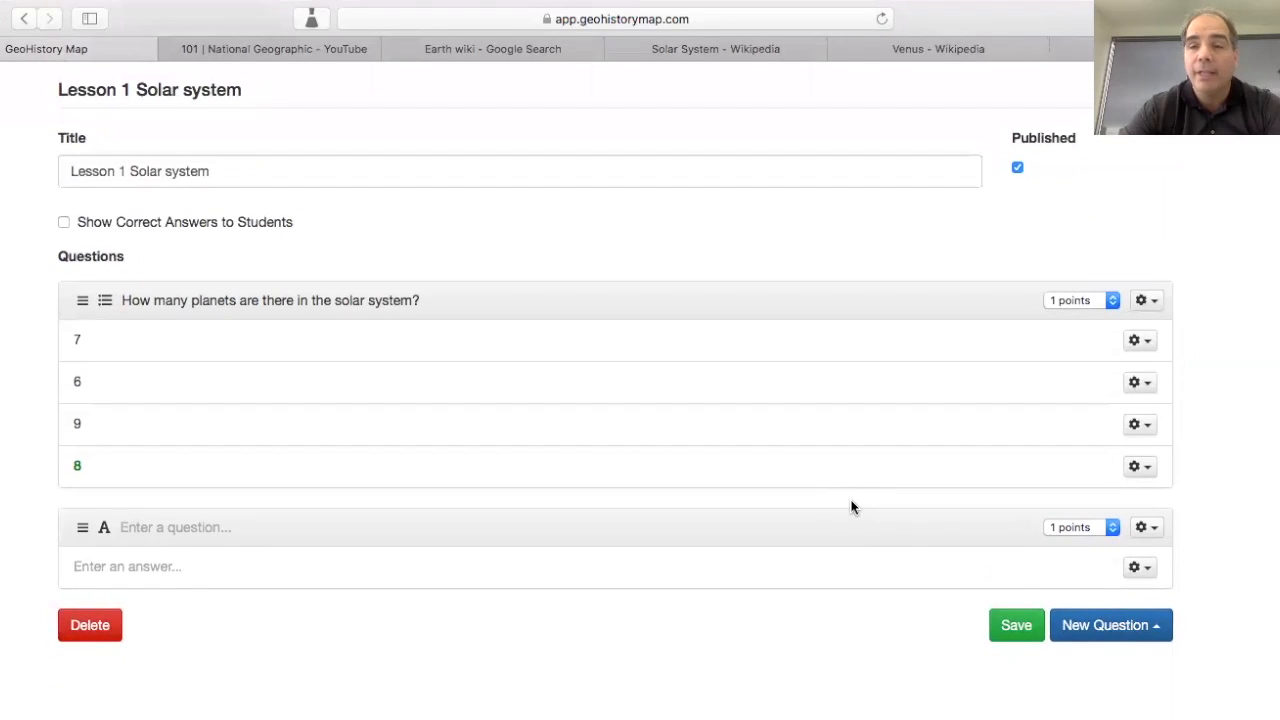
text(Name th)
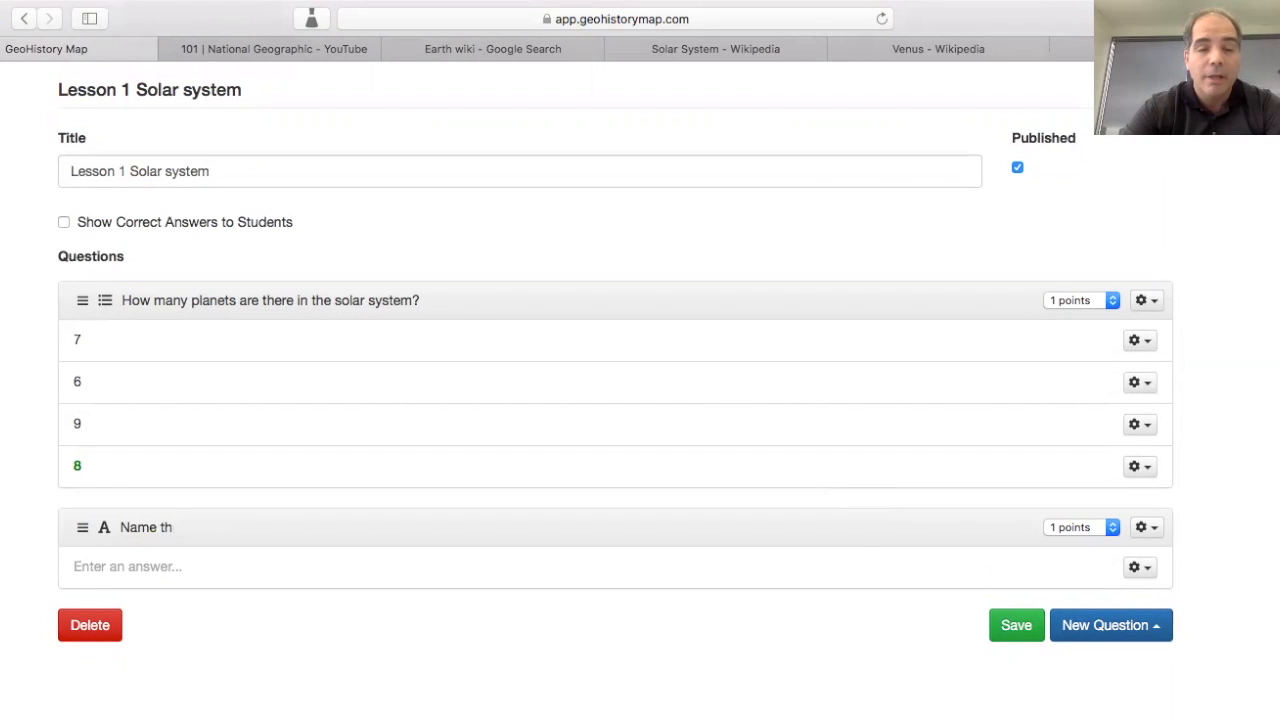
text(e 3)
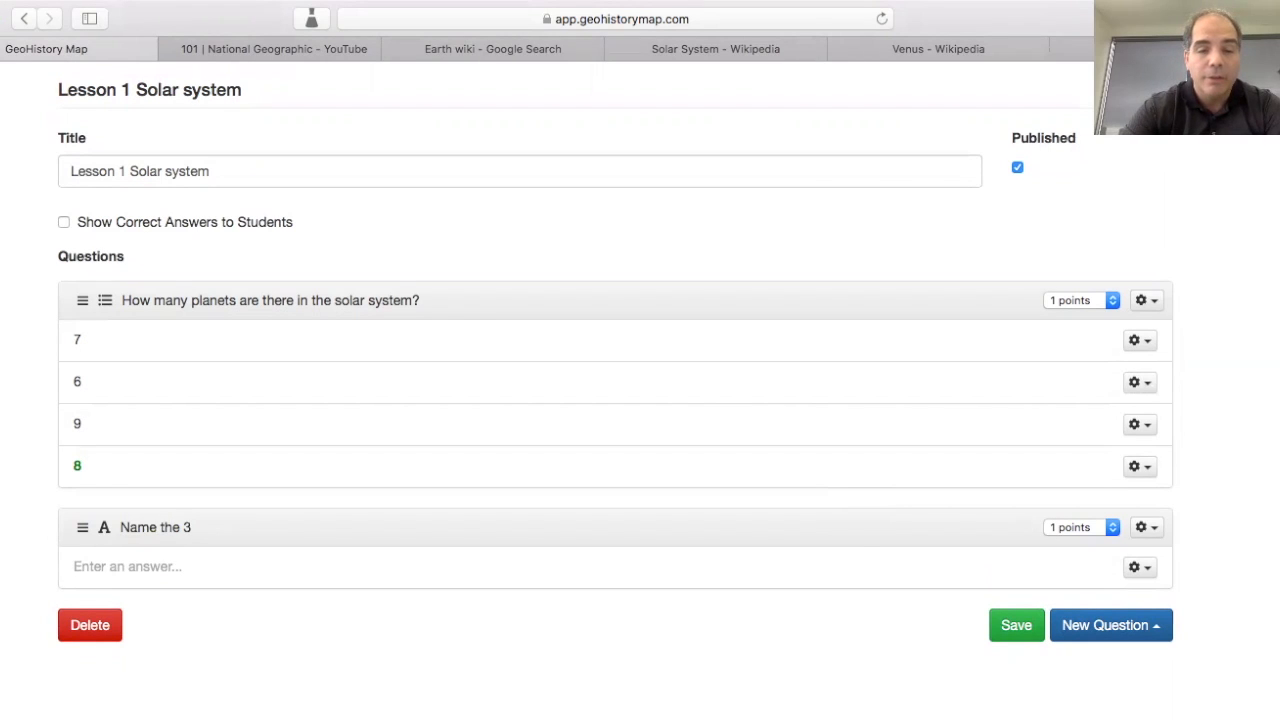
text( plante)
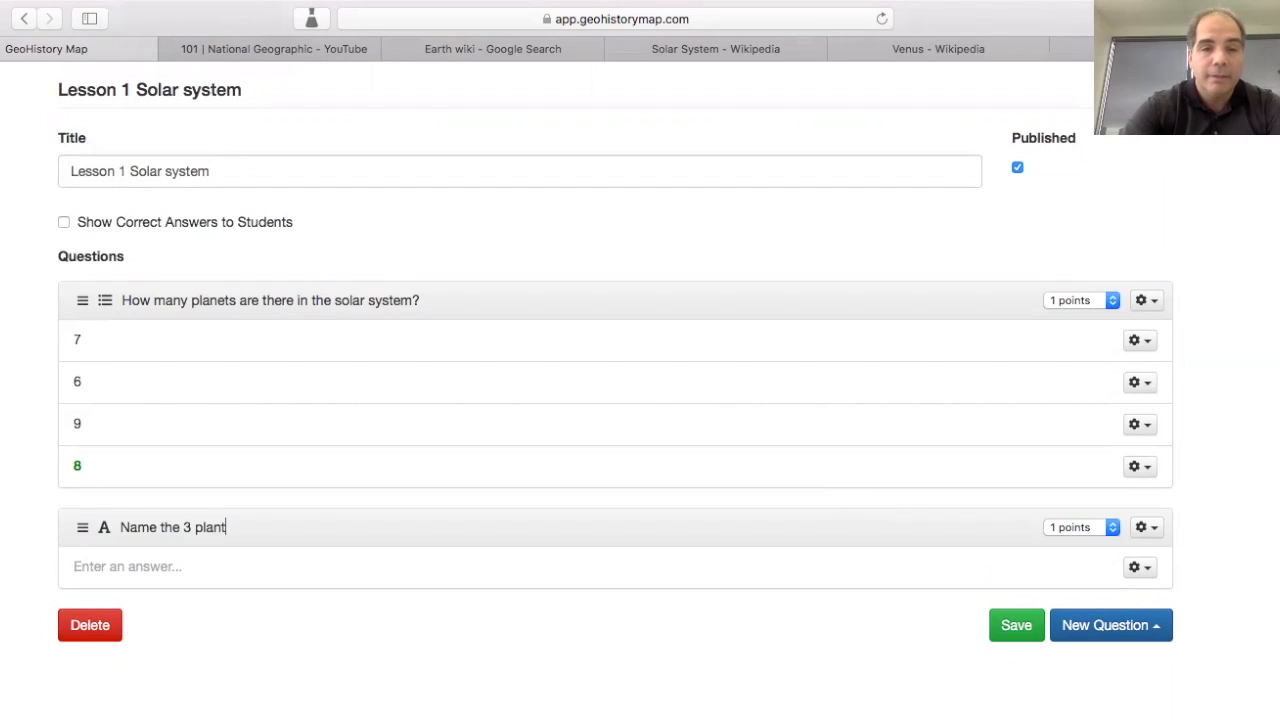
key(BackSpace)
key(BackSpace)
key(BackSpace)
text(net fro)
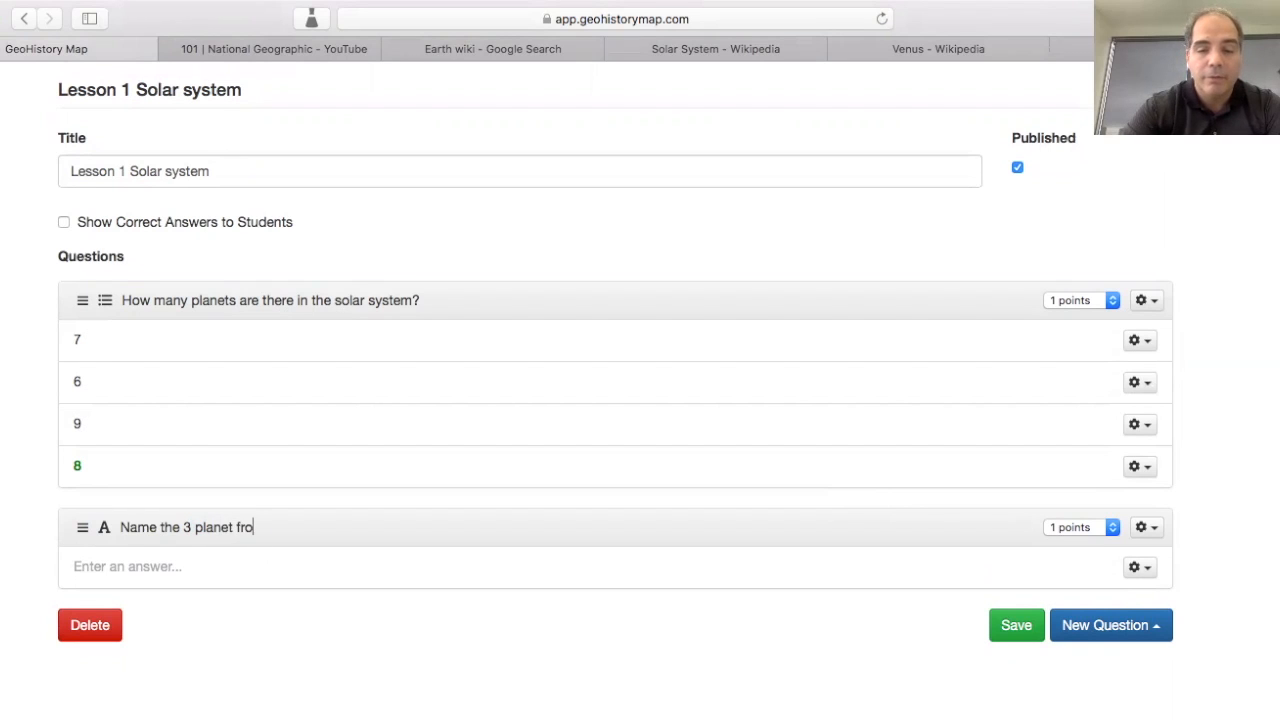
text(m the sun)
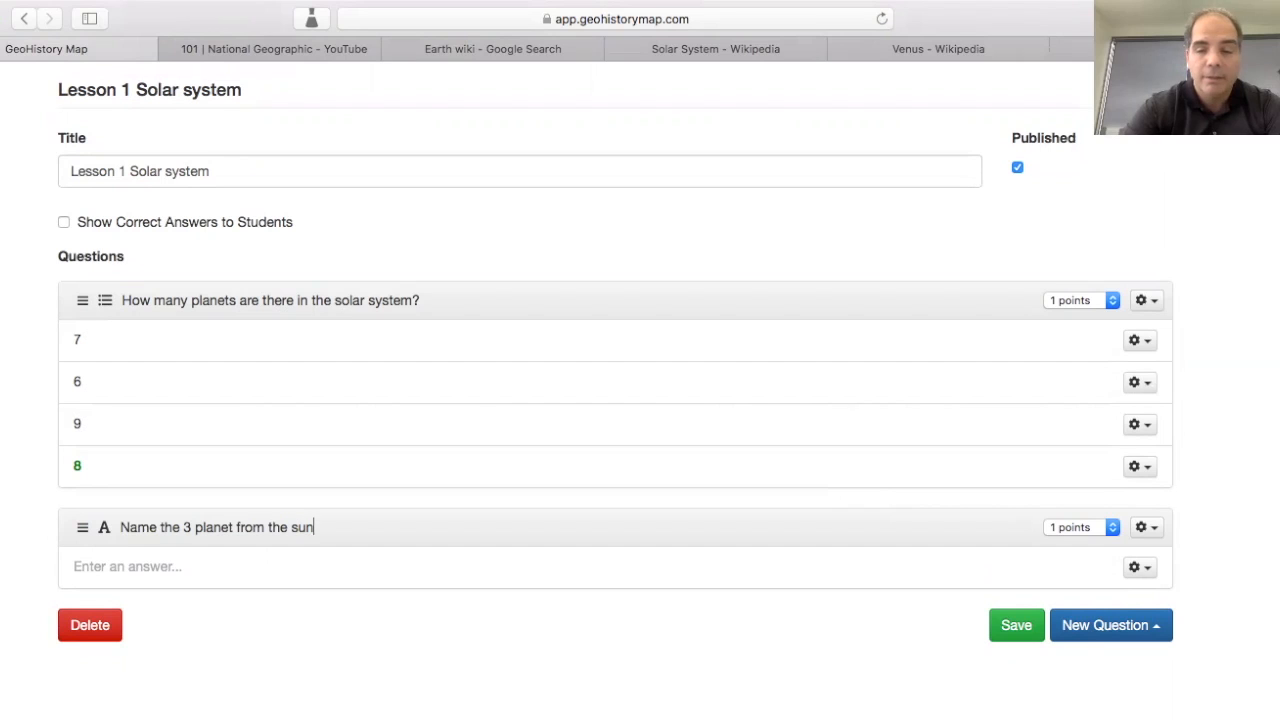
text(?)
key(Return)
text(Earth)
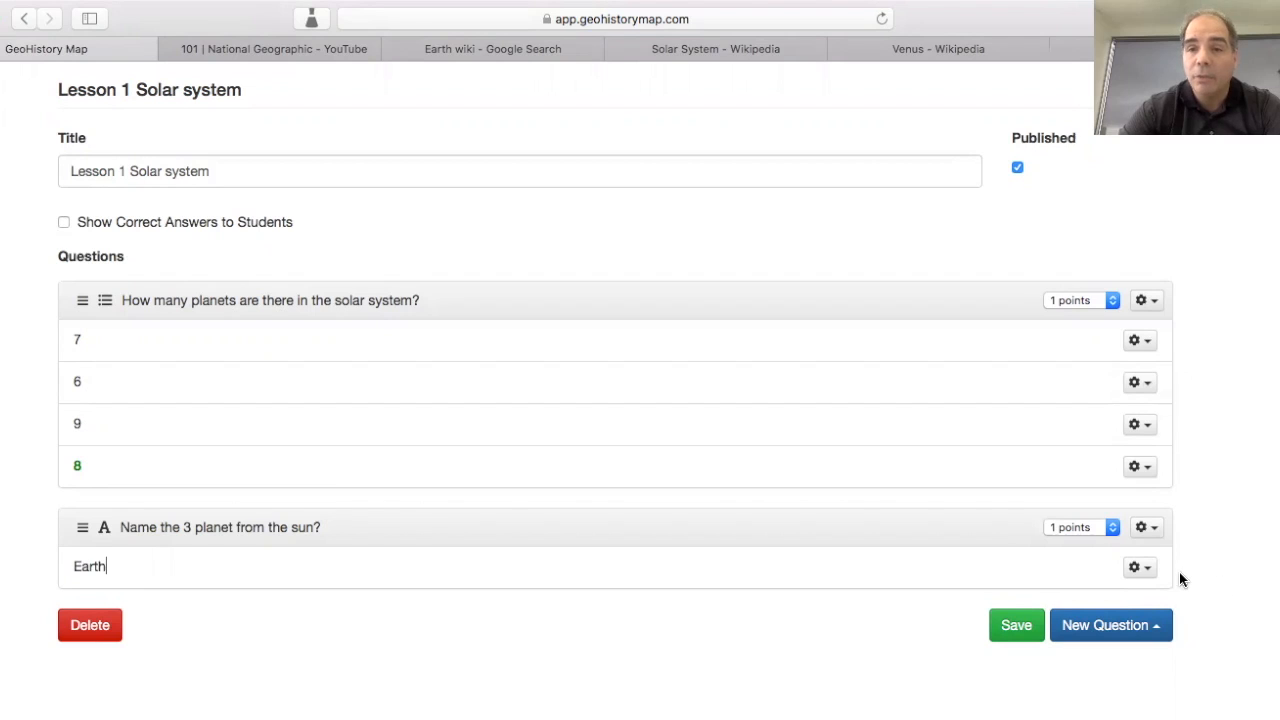
- Set both the short text question and the multiple choice question to 2 points each
click(1113, 527)
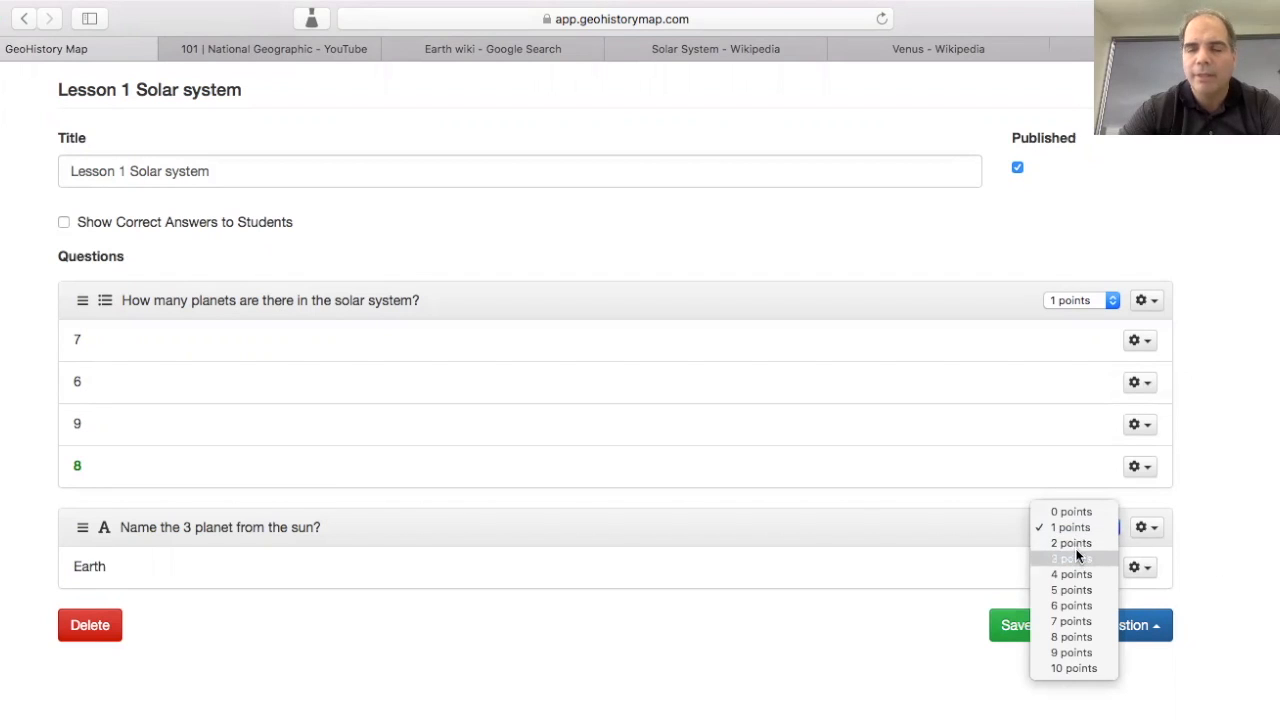
click(1077, 546)
click(1111, 297)
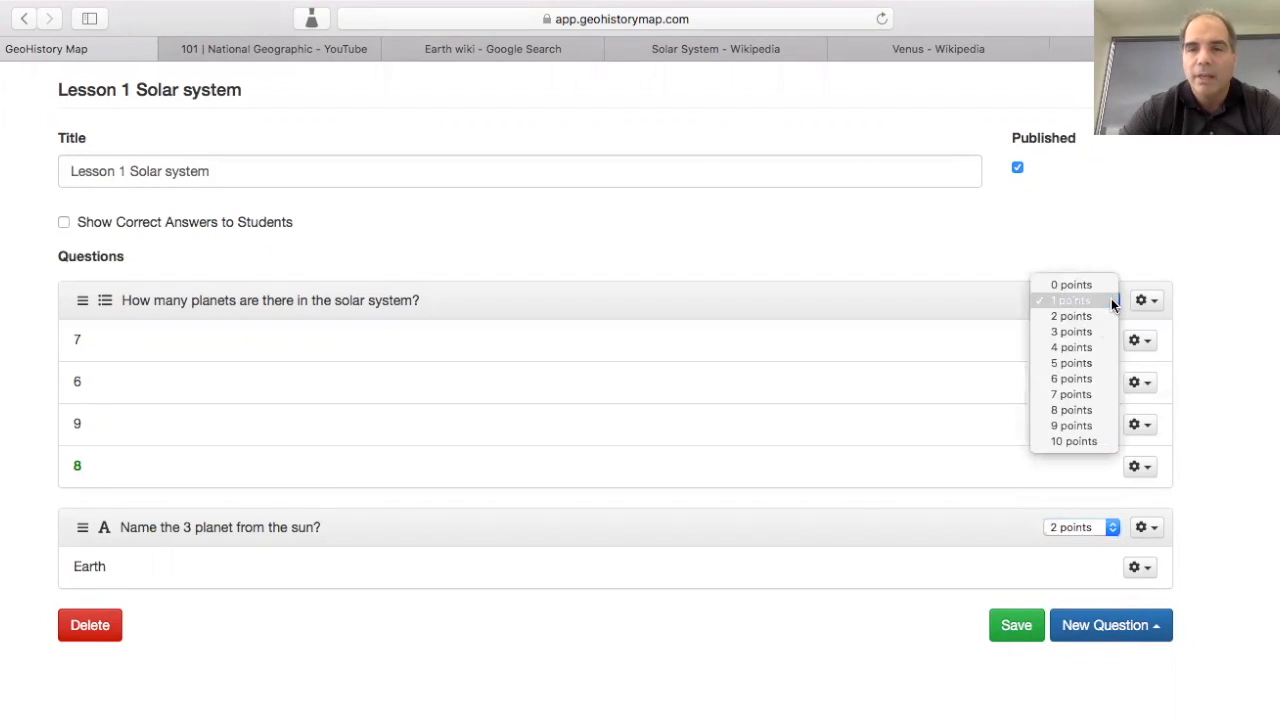
click(1087, 315)
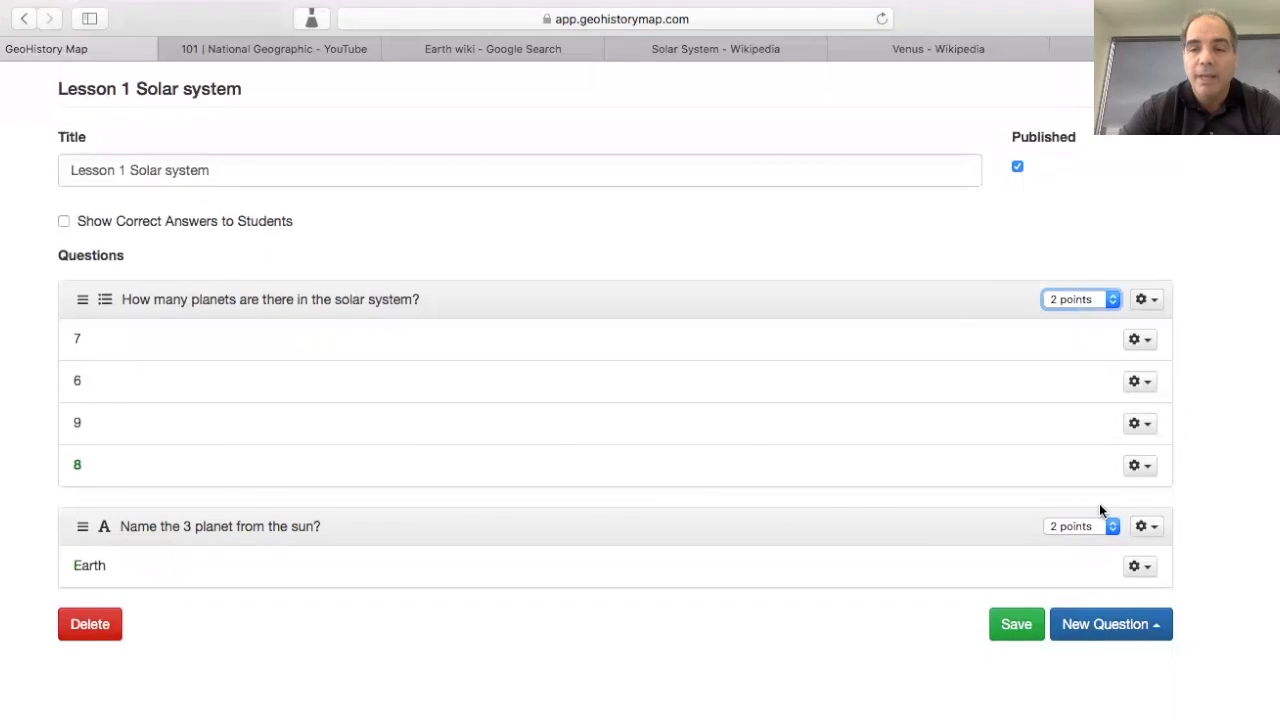
- Add a text question reading "Describe to me the solar system after listening to the video?" worth 8 points
click(1126, 628)
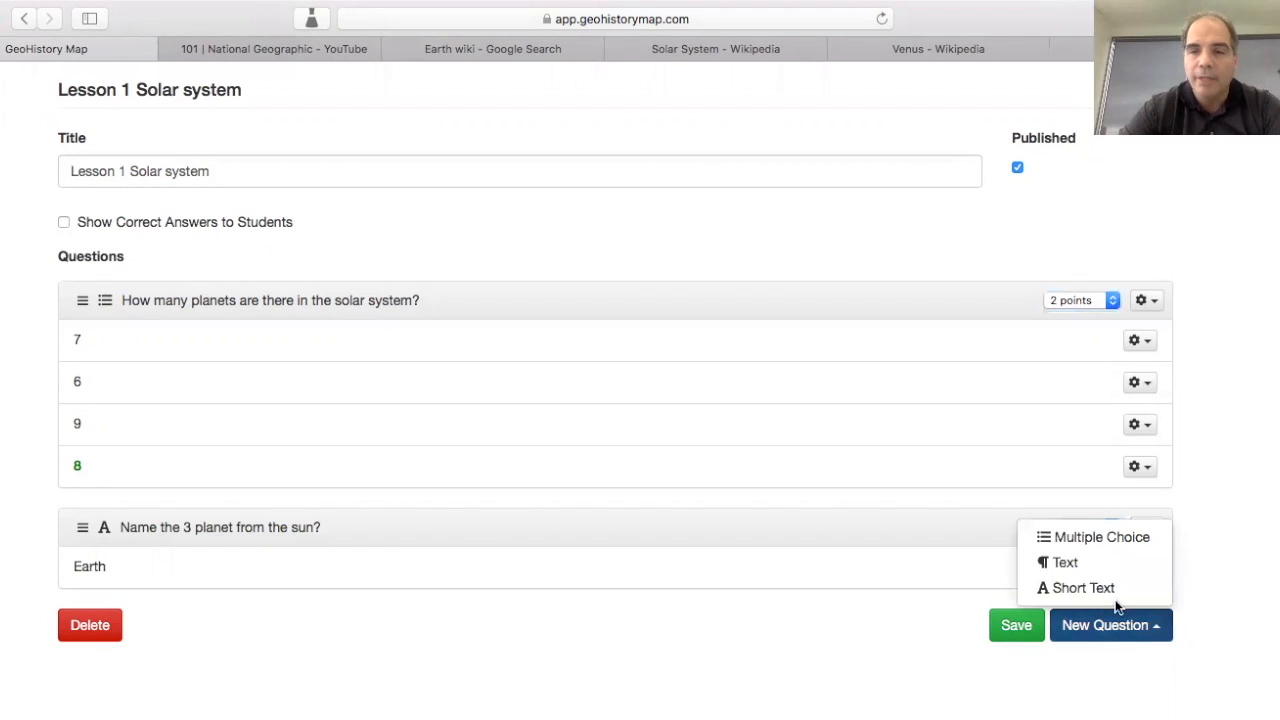
click(1074, 563)
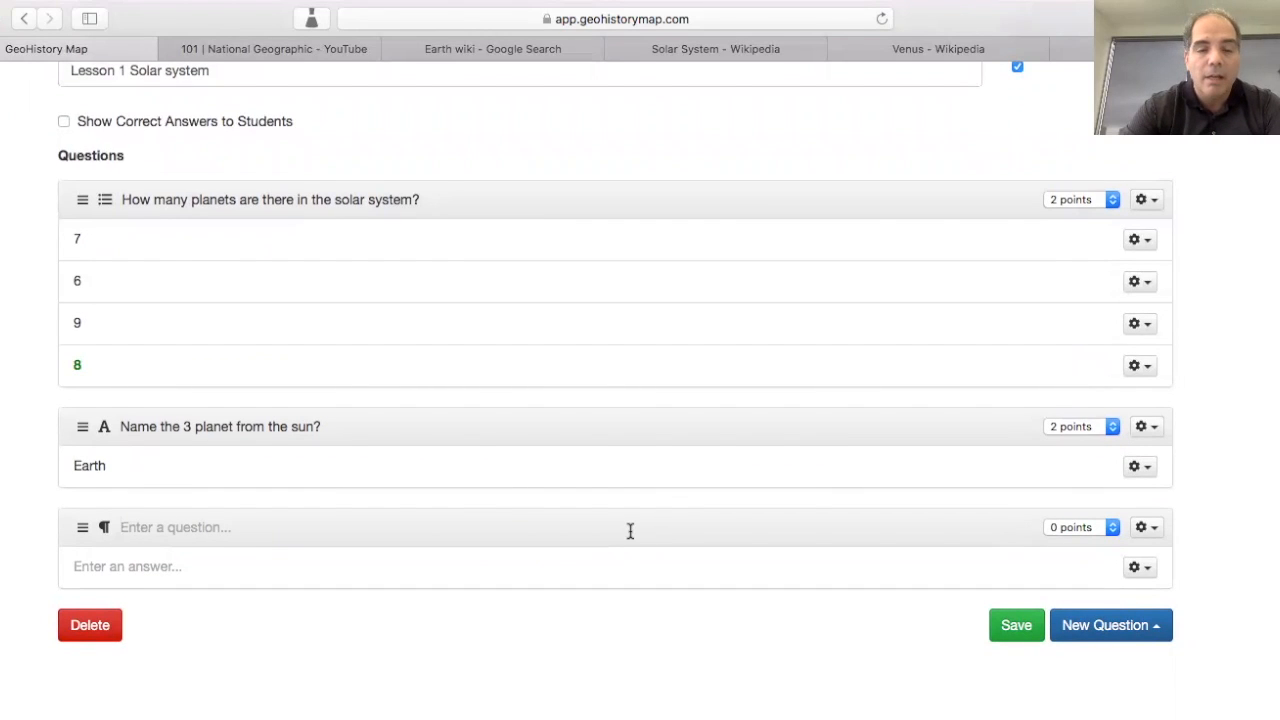
text(De)
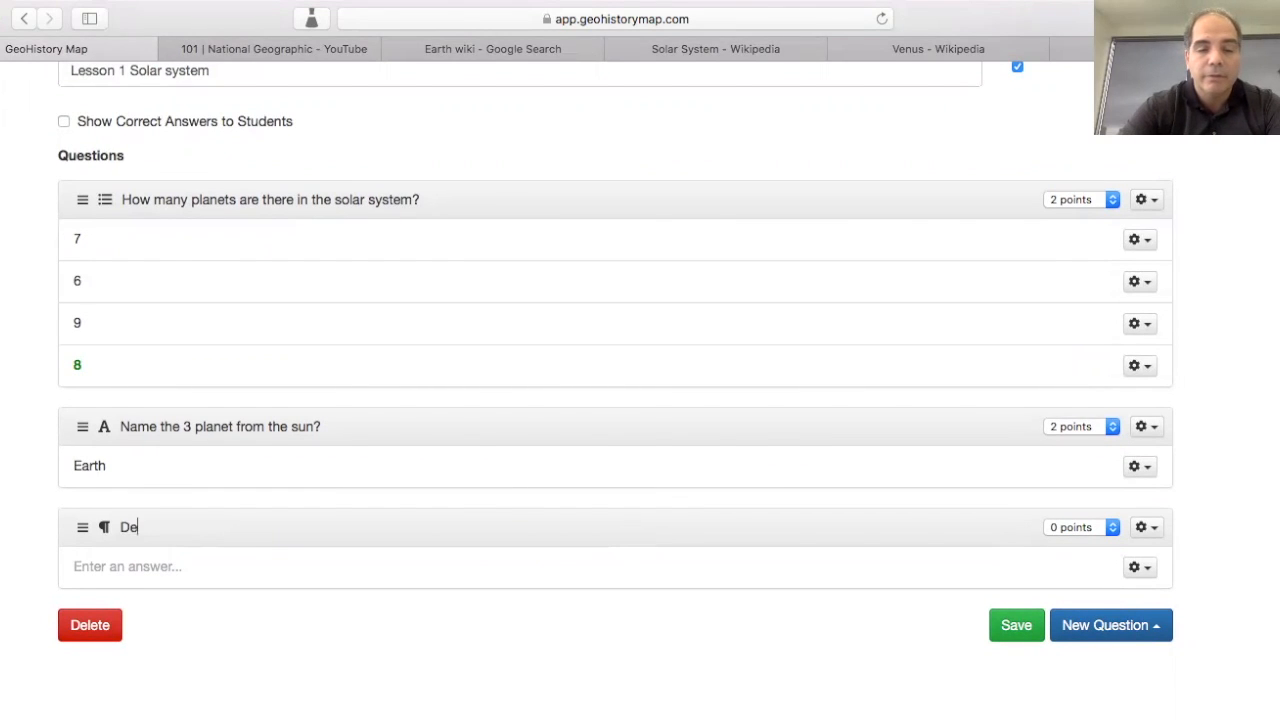
text(scrib)
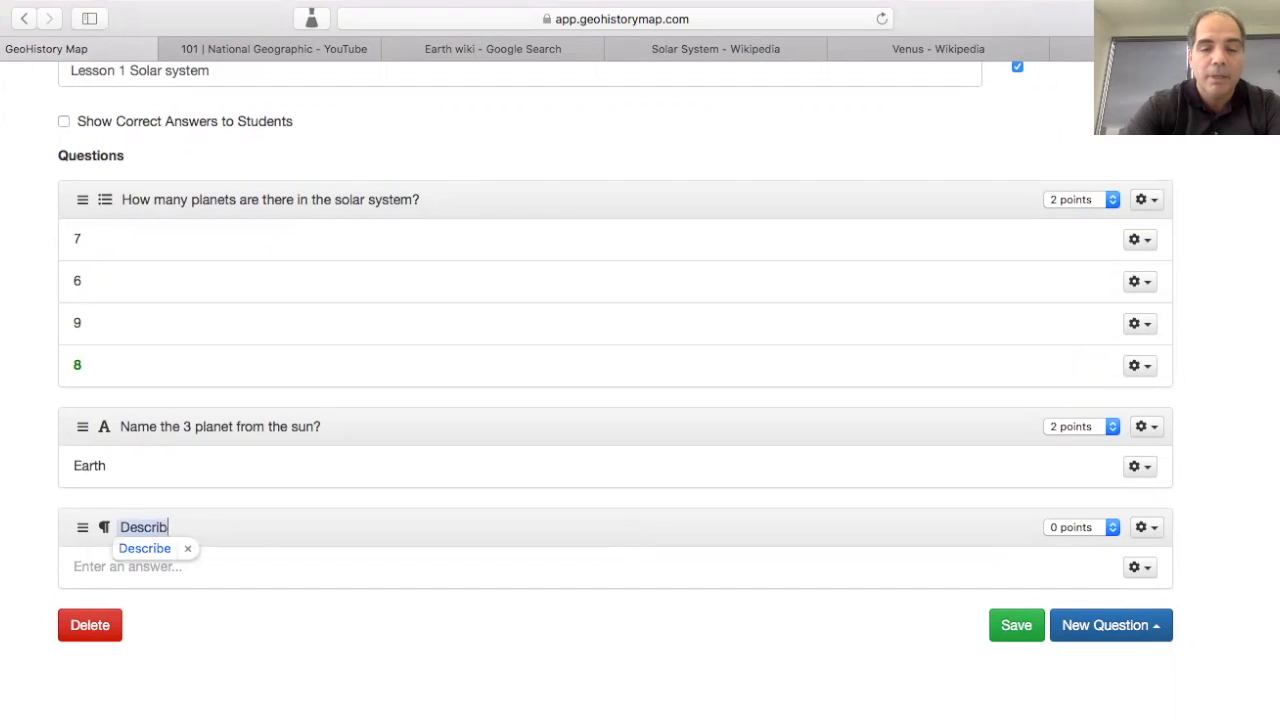
text(e t)
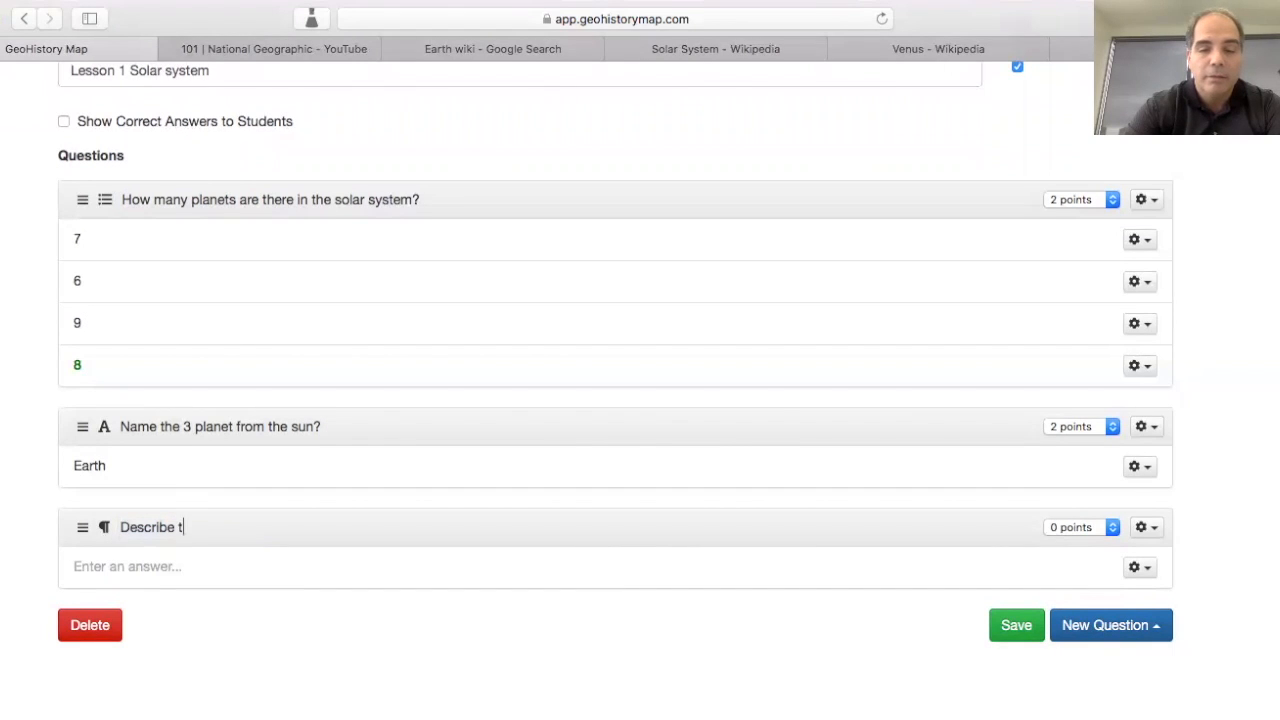
text(o me the )
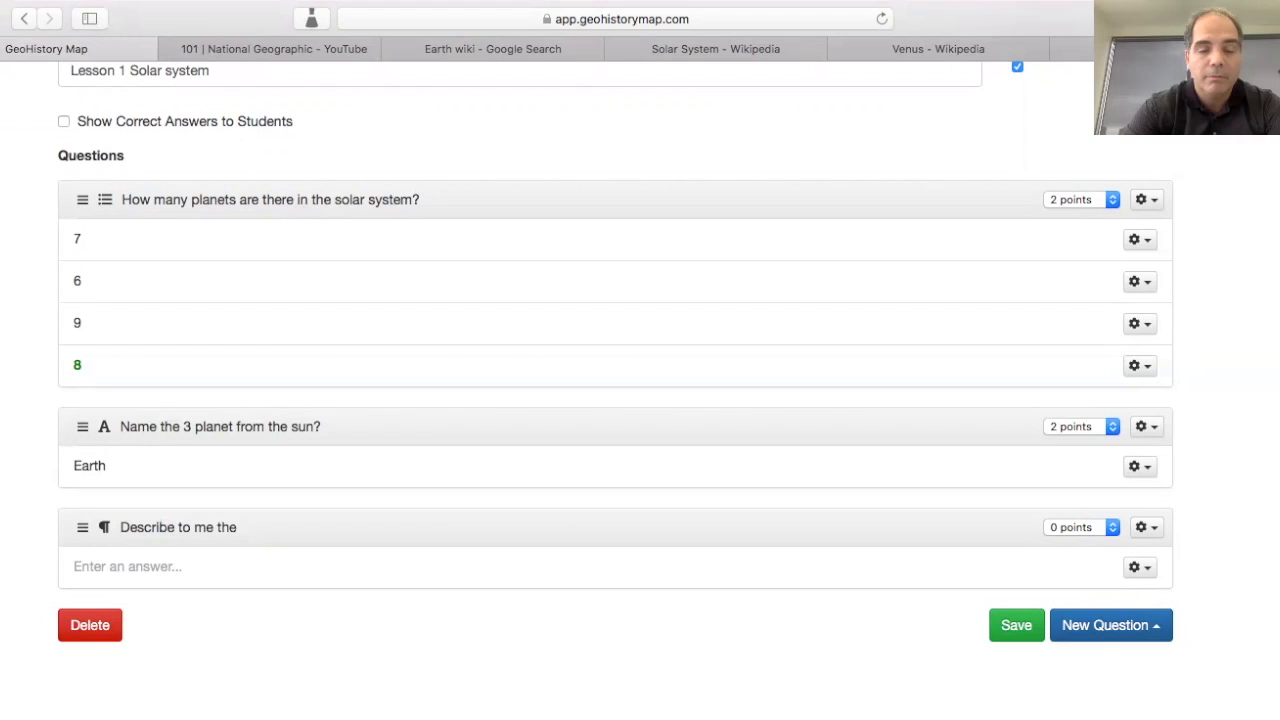
text(solar)
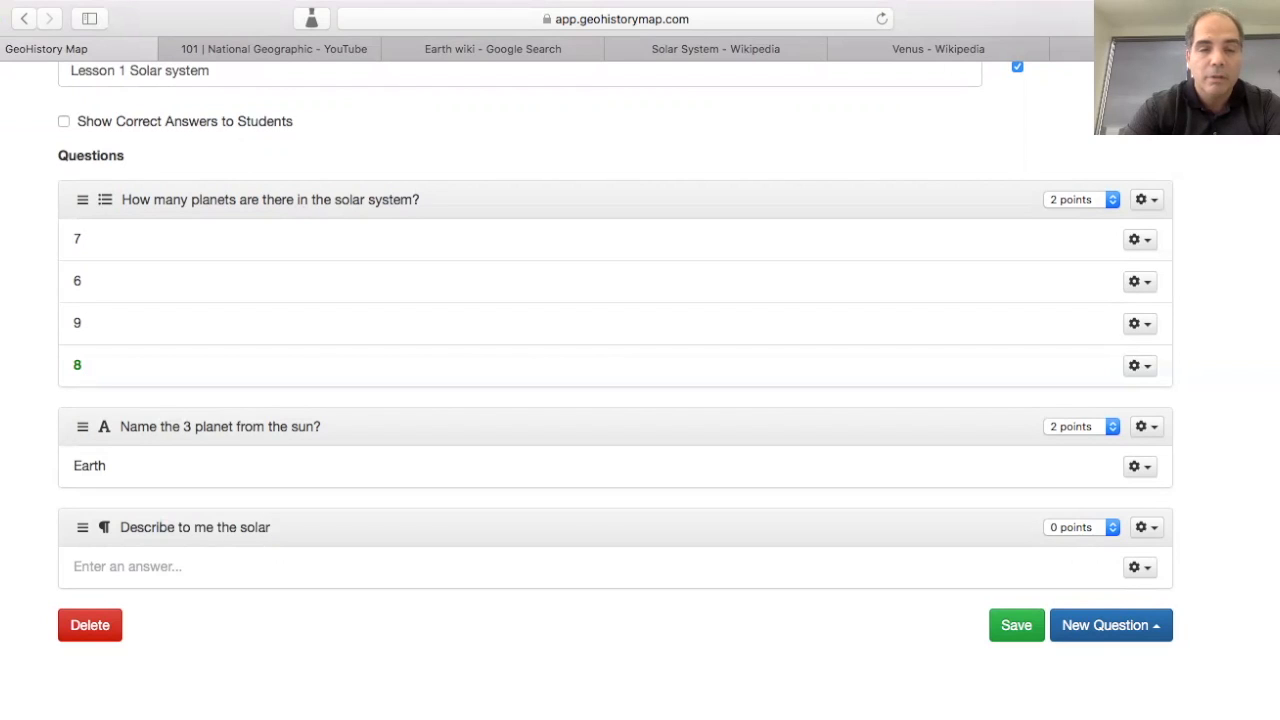
text( syst)
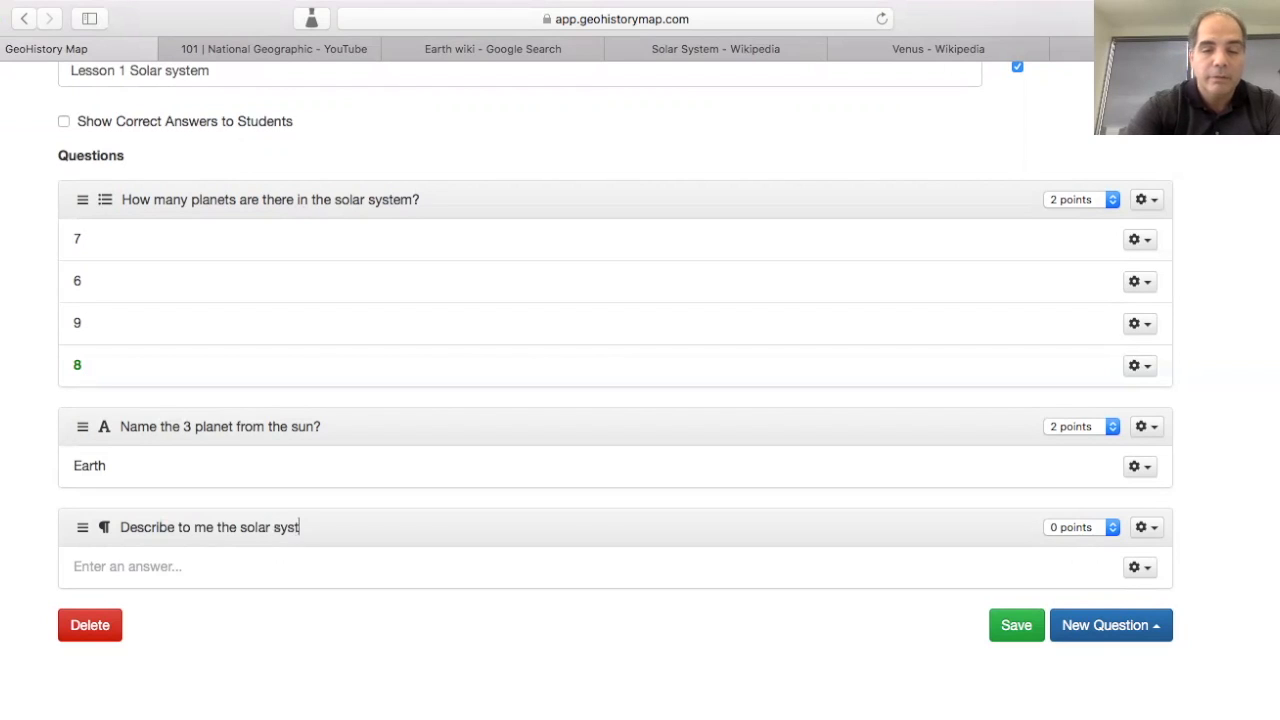
text(em after listening to the )
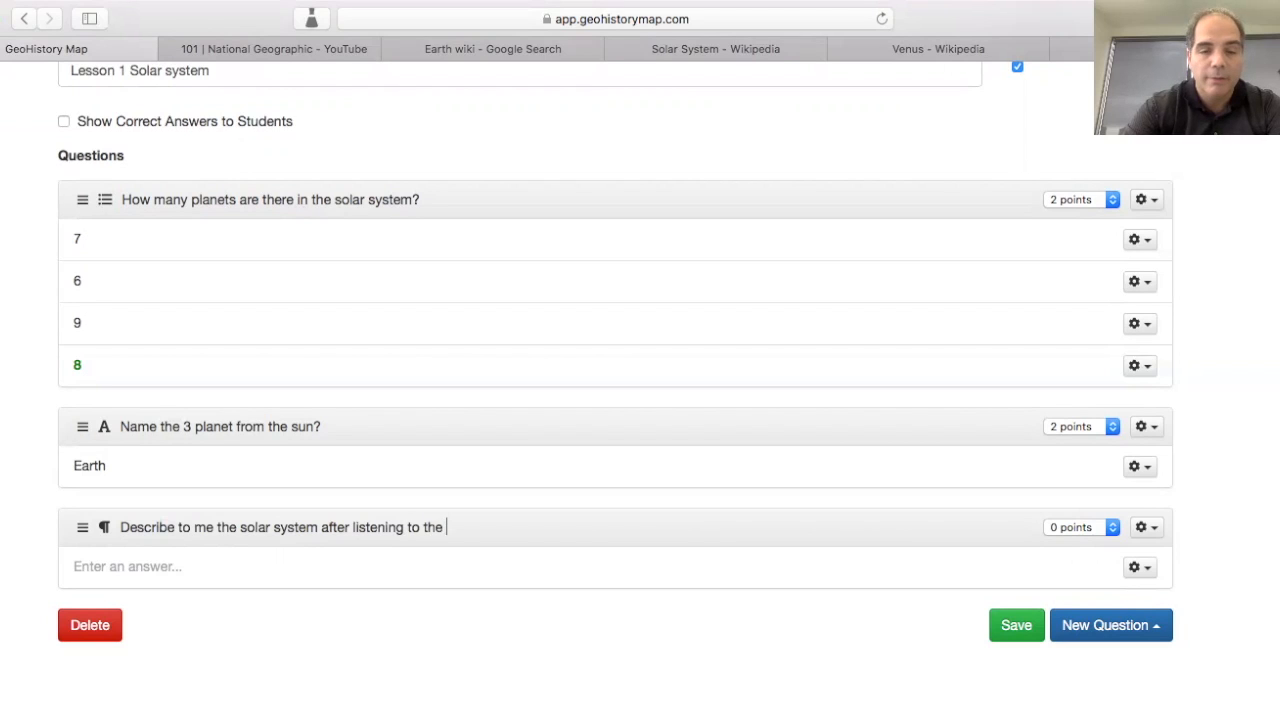
text(video?)
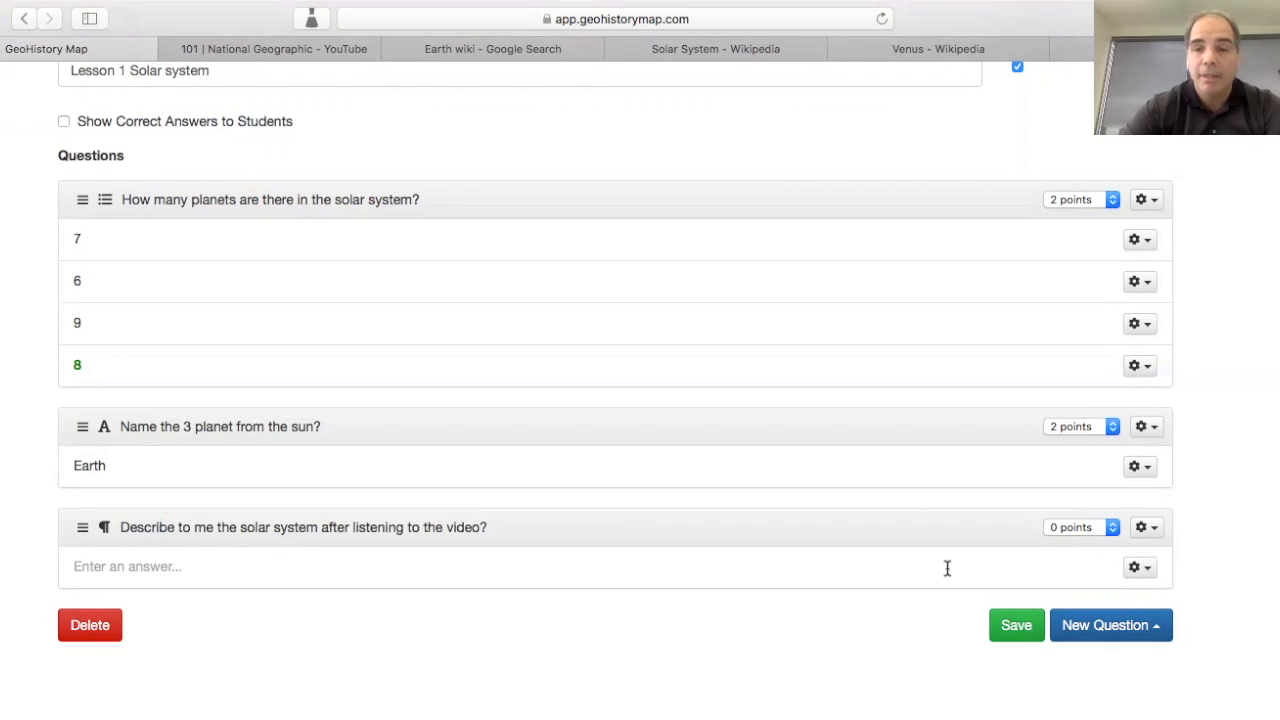
click(1112, 527)
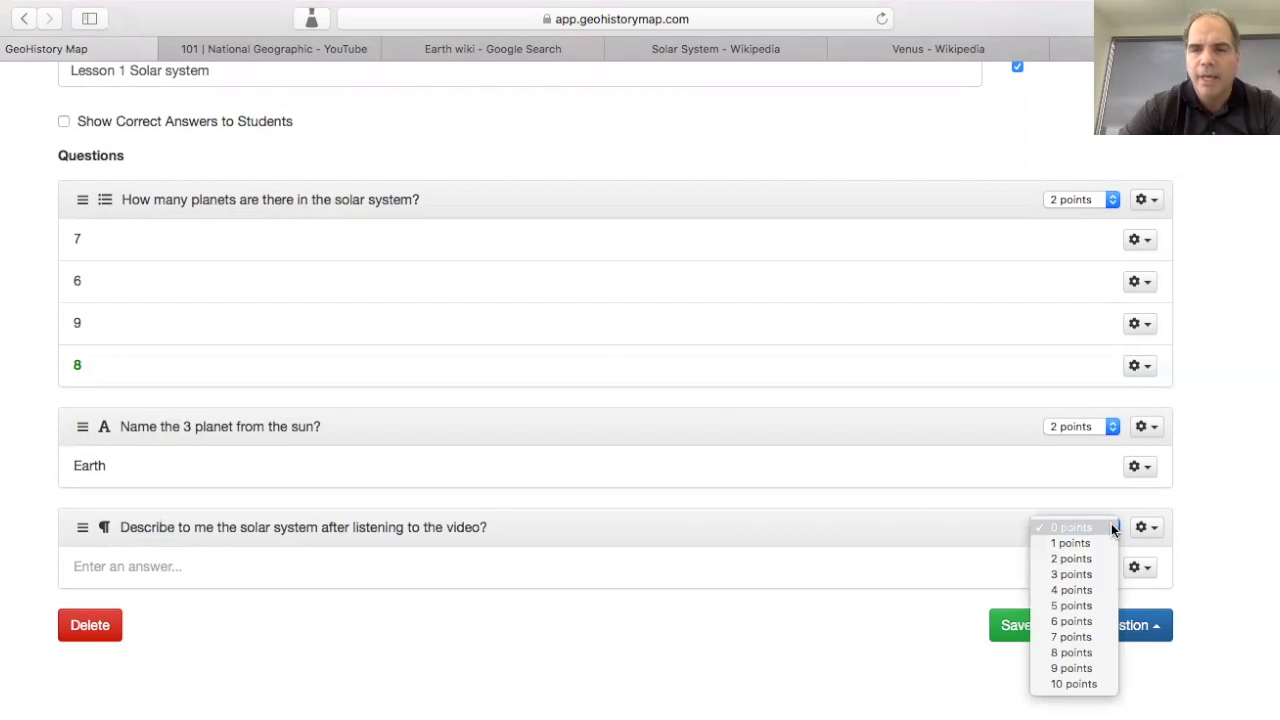
click(1082, 652)
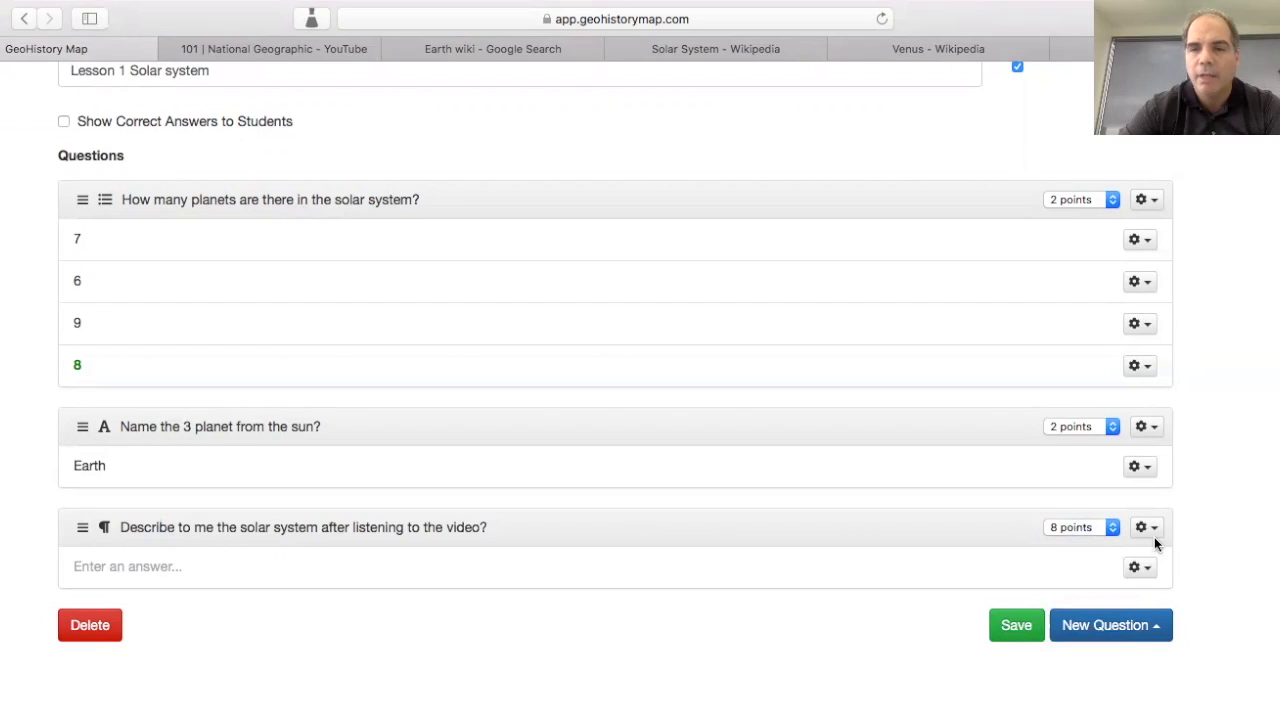
- Open the image/video attachment of the new text question, and switch to YouTube to search for "Solar system planet"
click(1152, 530)
click(1110, 560)
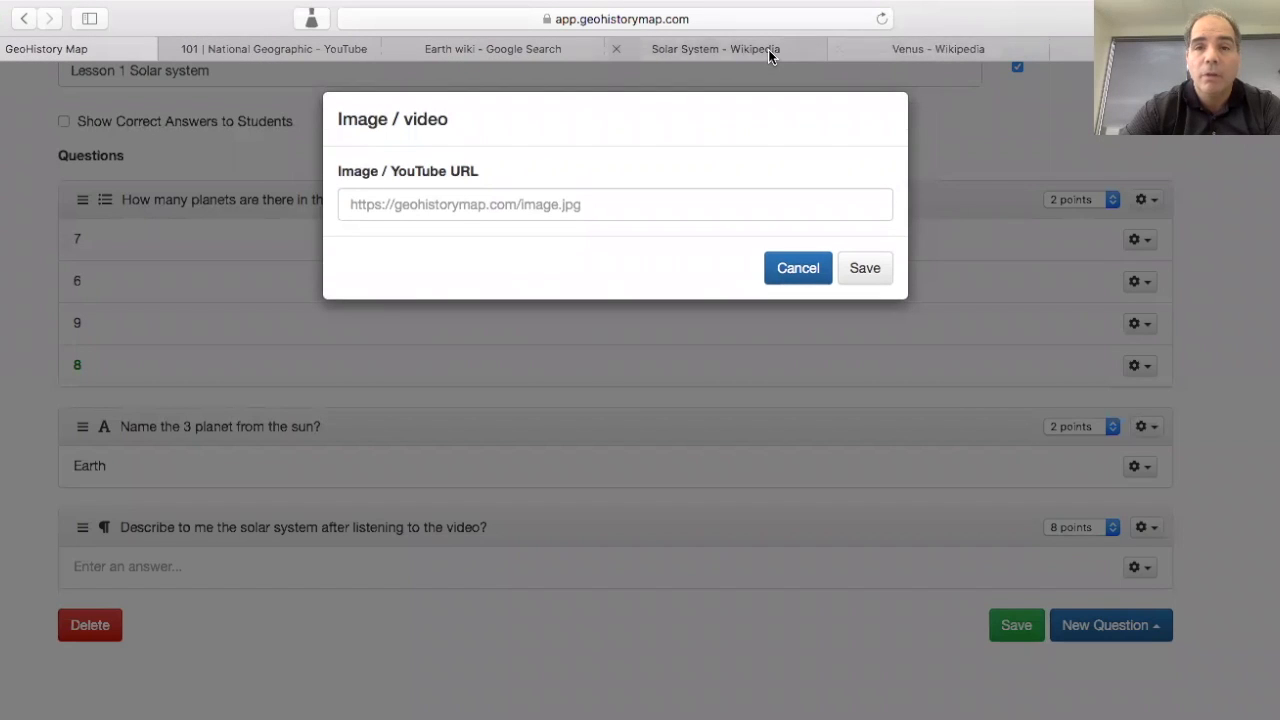
click(334, 49)
click(839, 270)
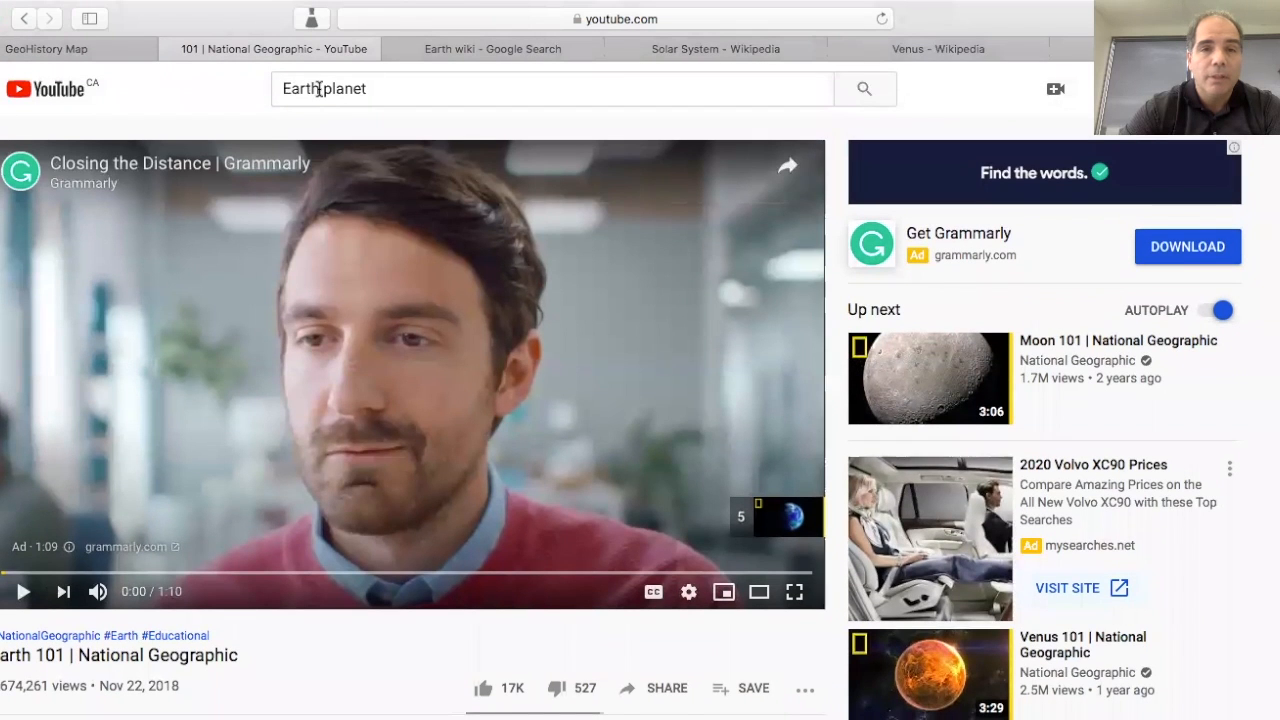
drag(319, 89, 205, 87)
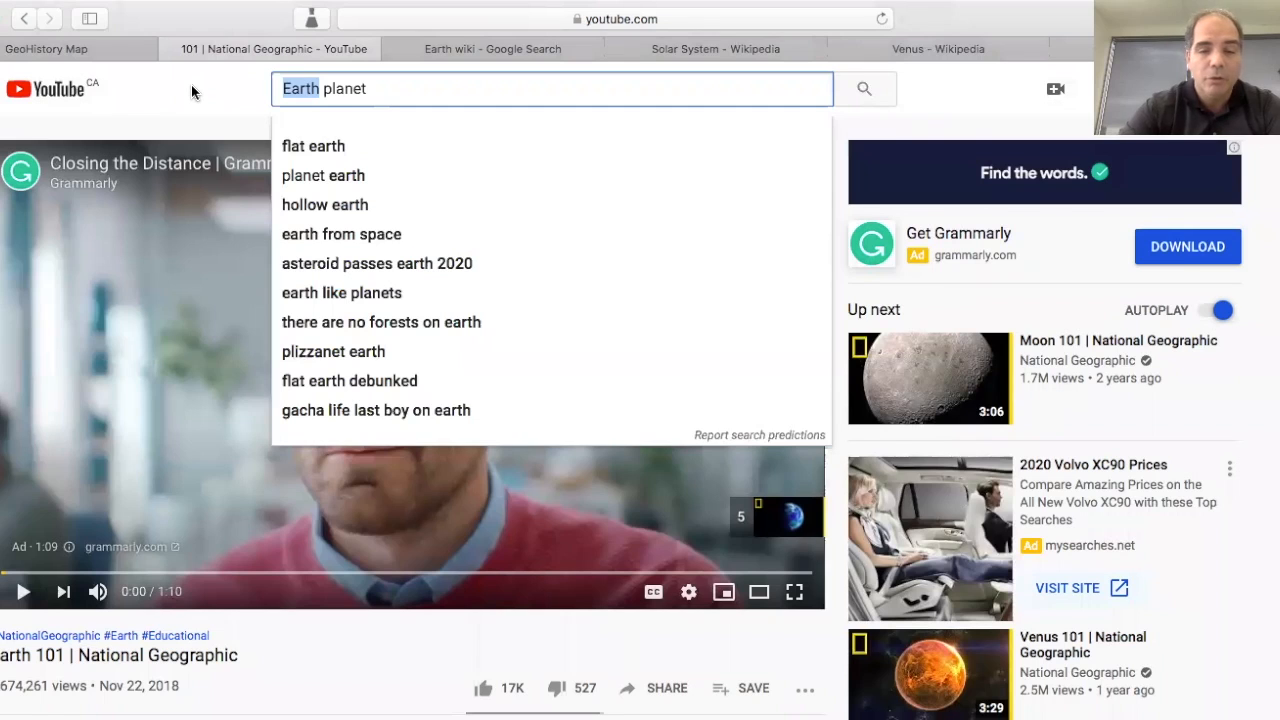
text(Solar)
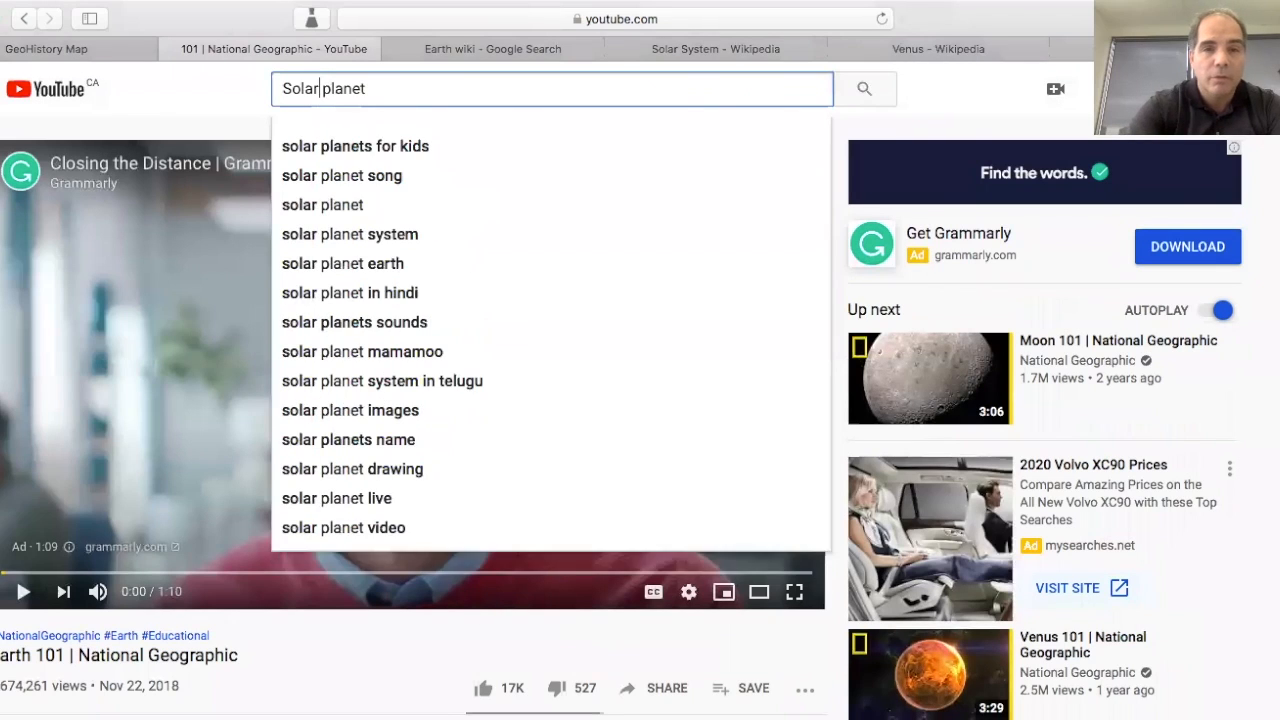
text( sys)
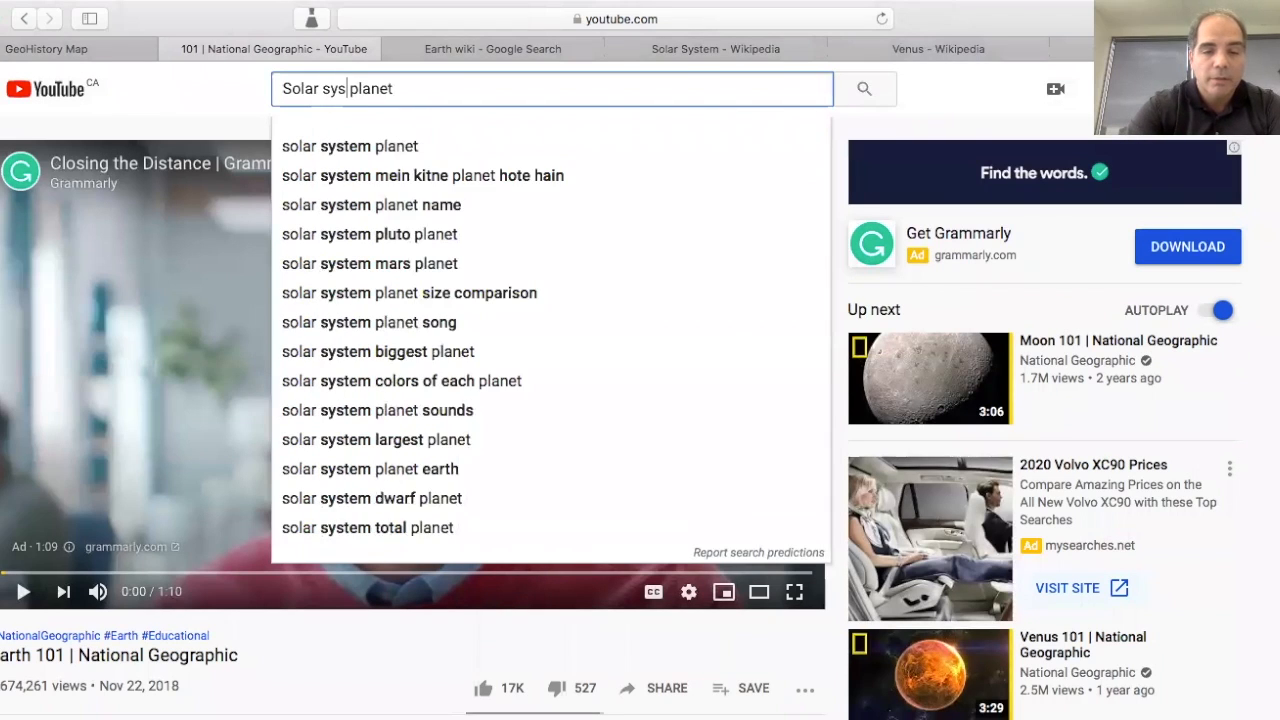
text(tem)
key(Return)
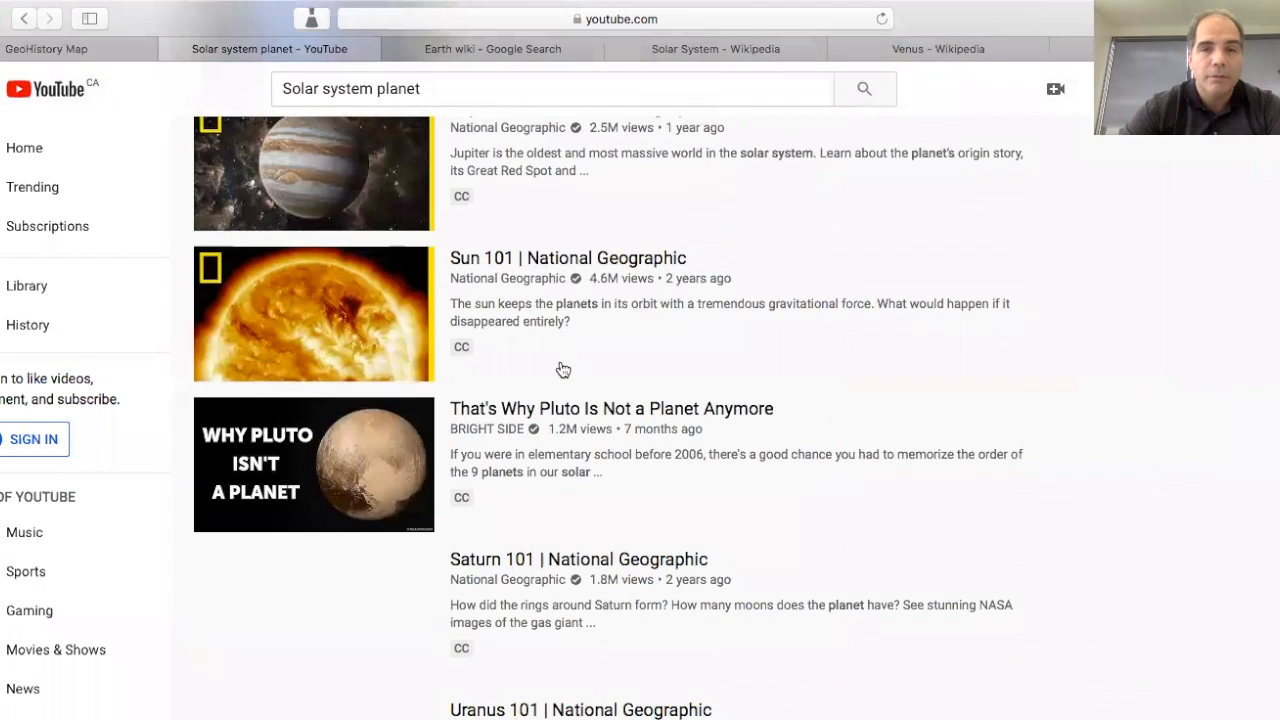
- Open the National Geographic "Solar System 101" video, pause it and copy its share link
scroll(562, 370, up, 7)
click(357, 277)
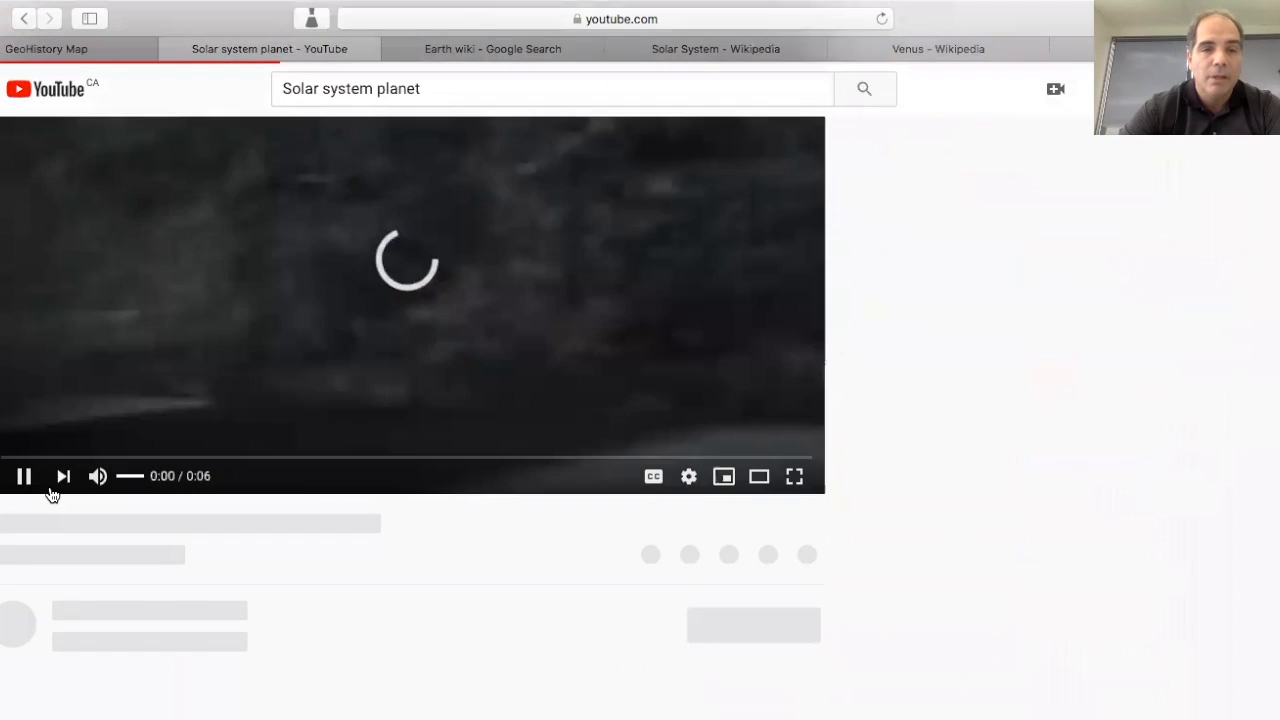
click(26, 480)
scroll(651, 503, down, 2)
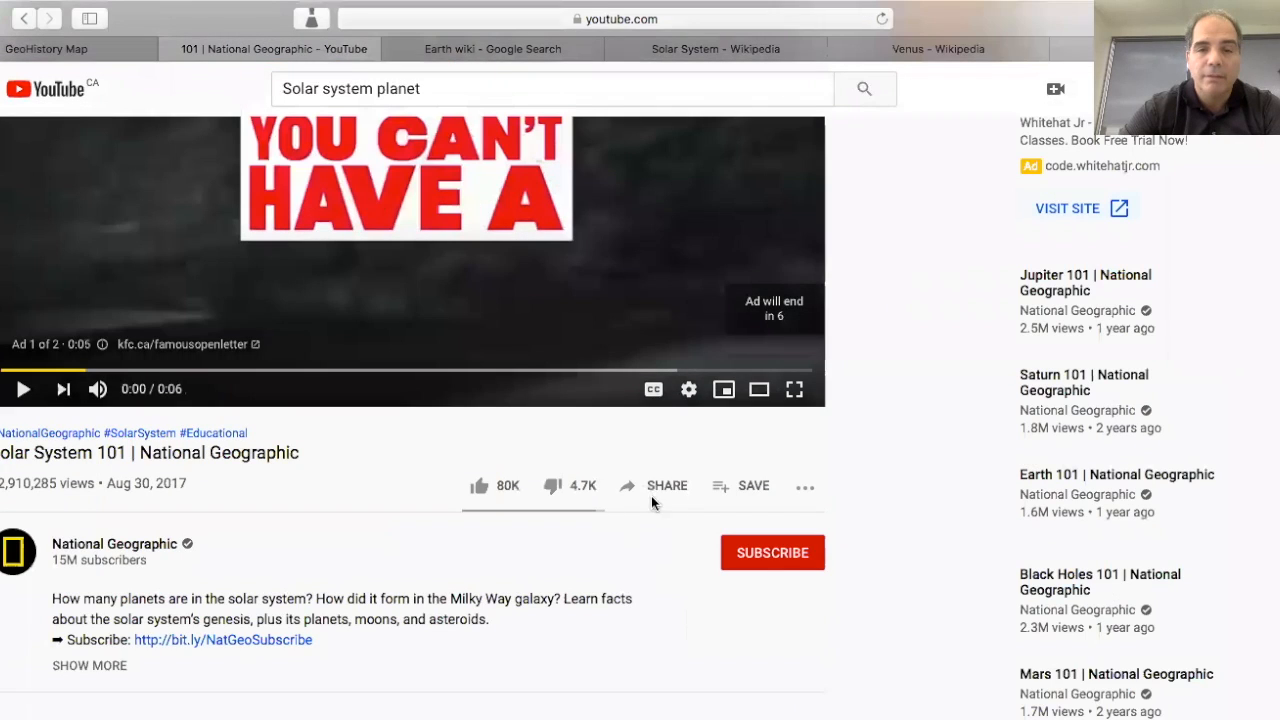
click(660, 488)
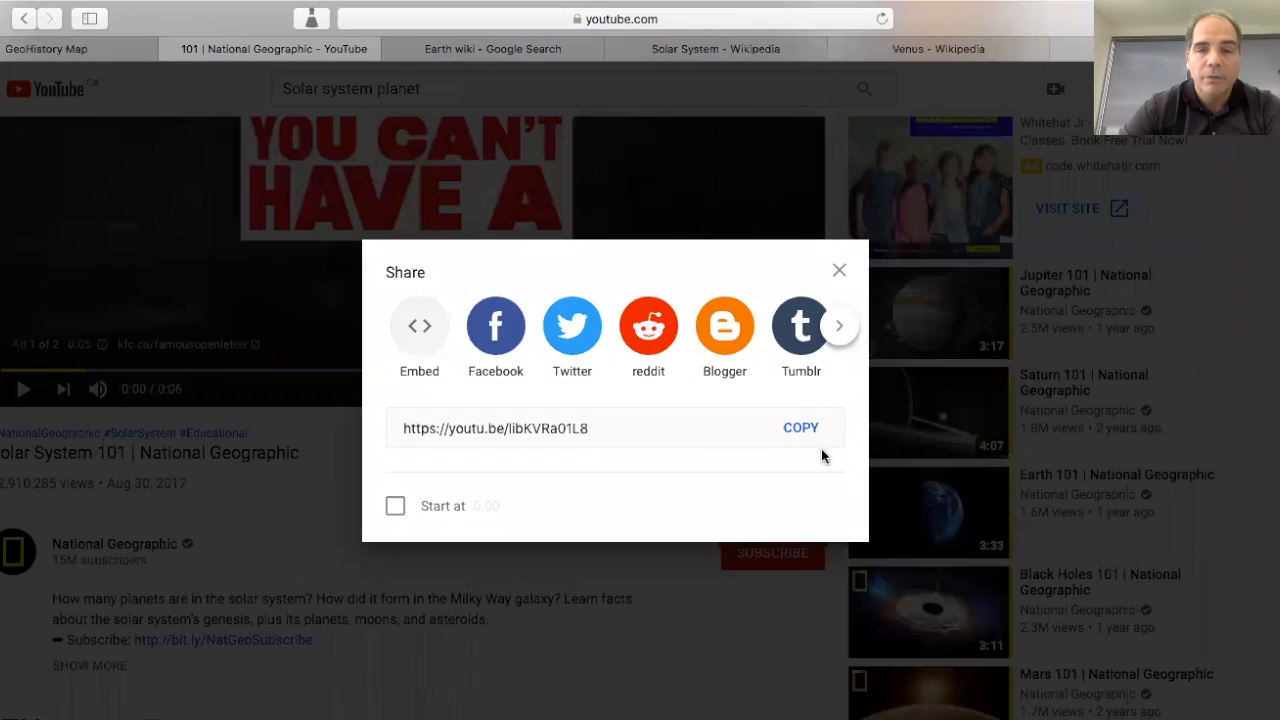
click(790, 429)
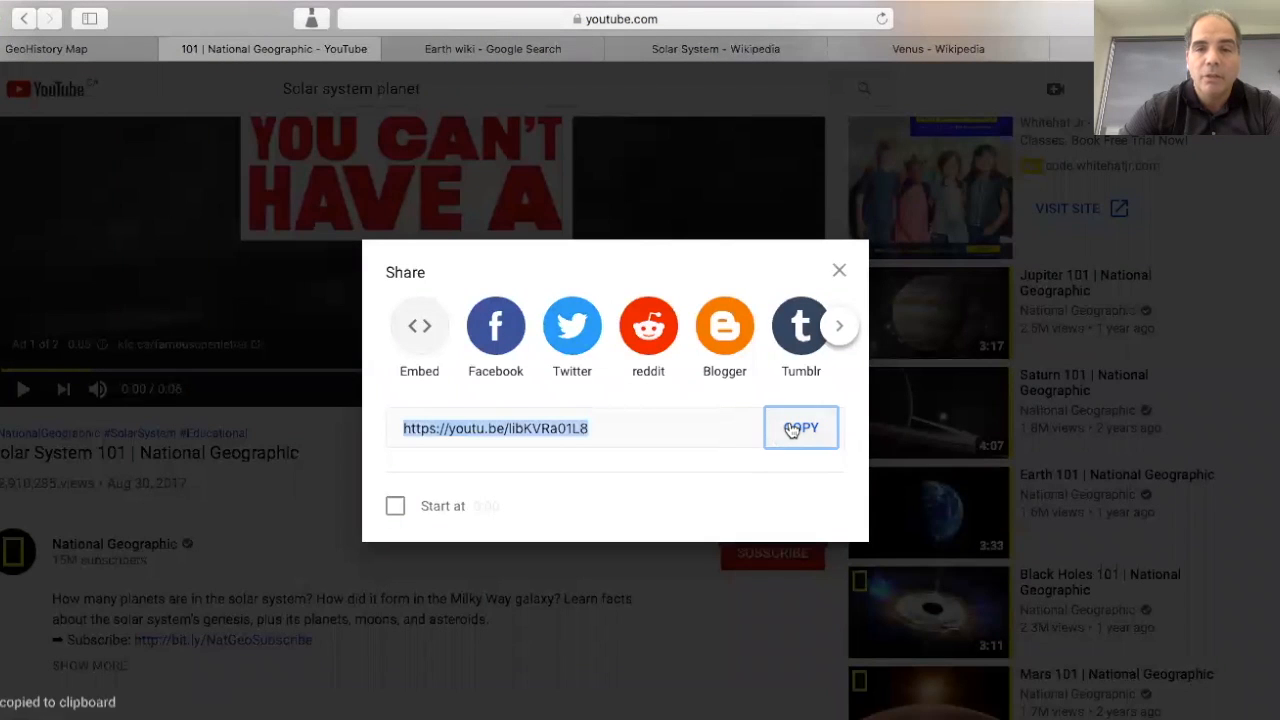
- Return to GeoHistory Map and attach the copied YouTube link as the text question's video
click(99, 47)
click(507, 207)
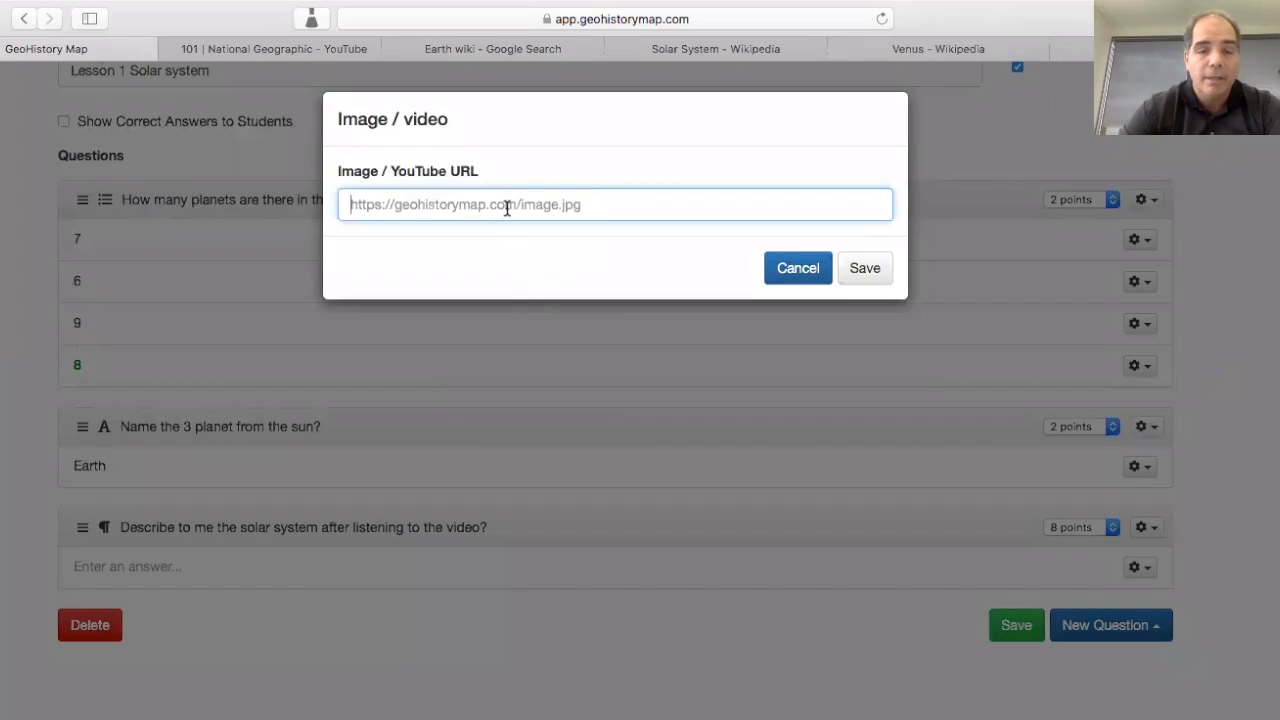
key(super+v)
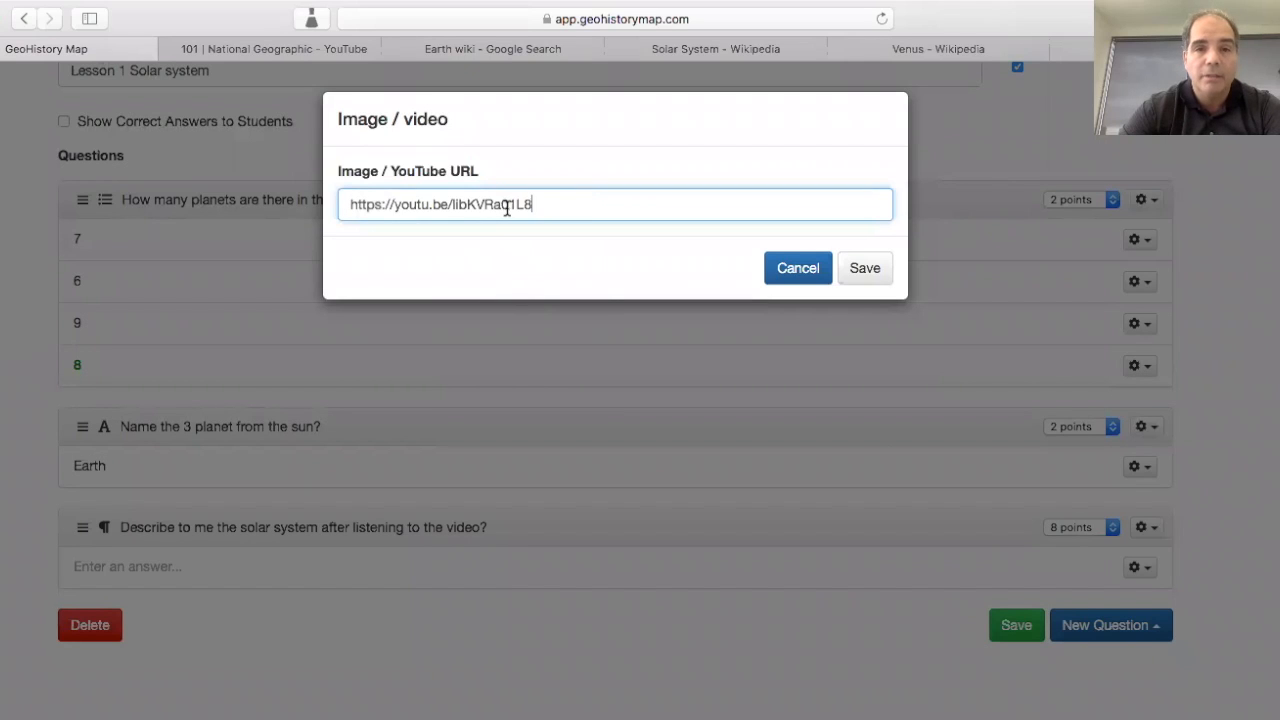
click(865, 267)
scroll(607, 364, down, 5)
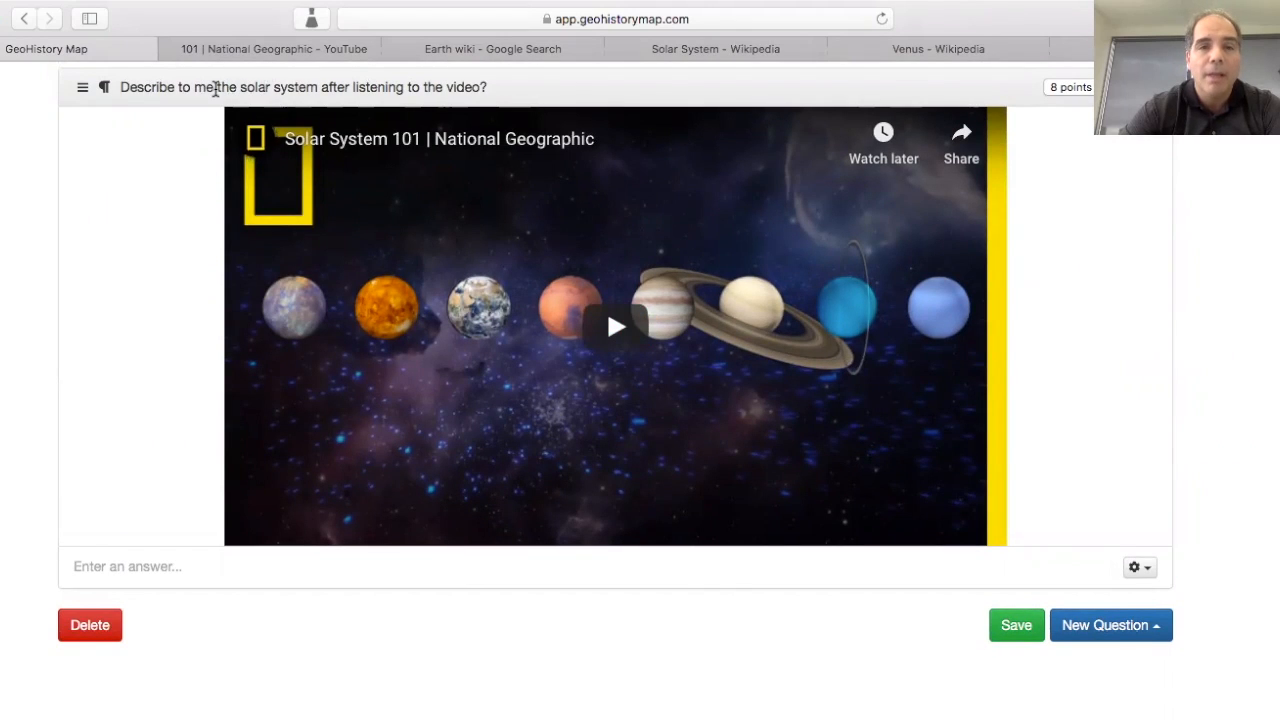
- Replace "me" in the text question with "following video below about"
click(216, 87)
key(BackSpace)
key(BackSpace)
key(BackSpace)
text(following)
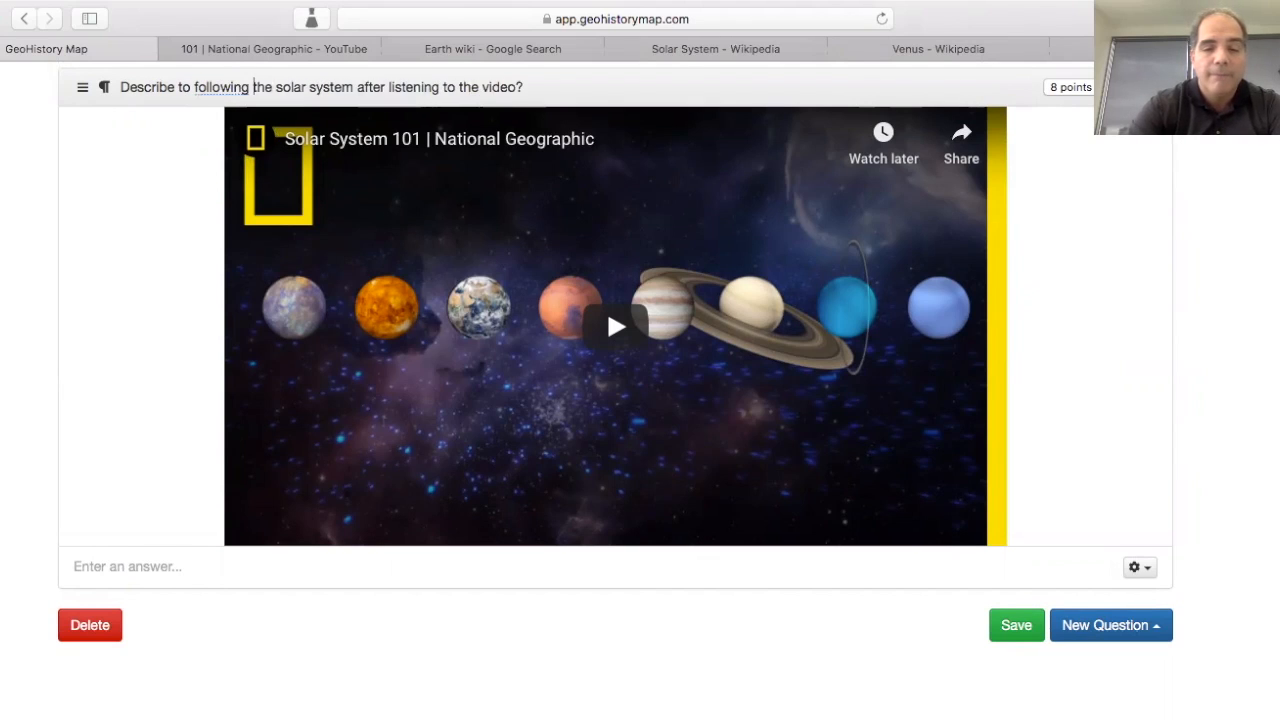
text( v)
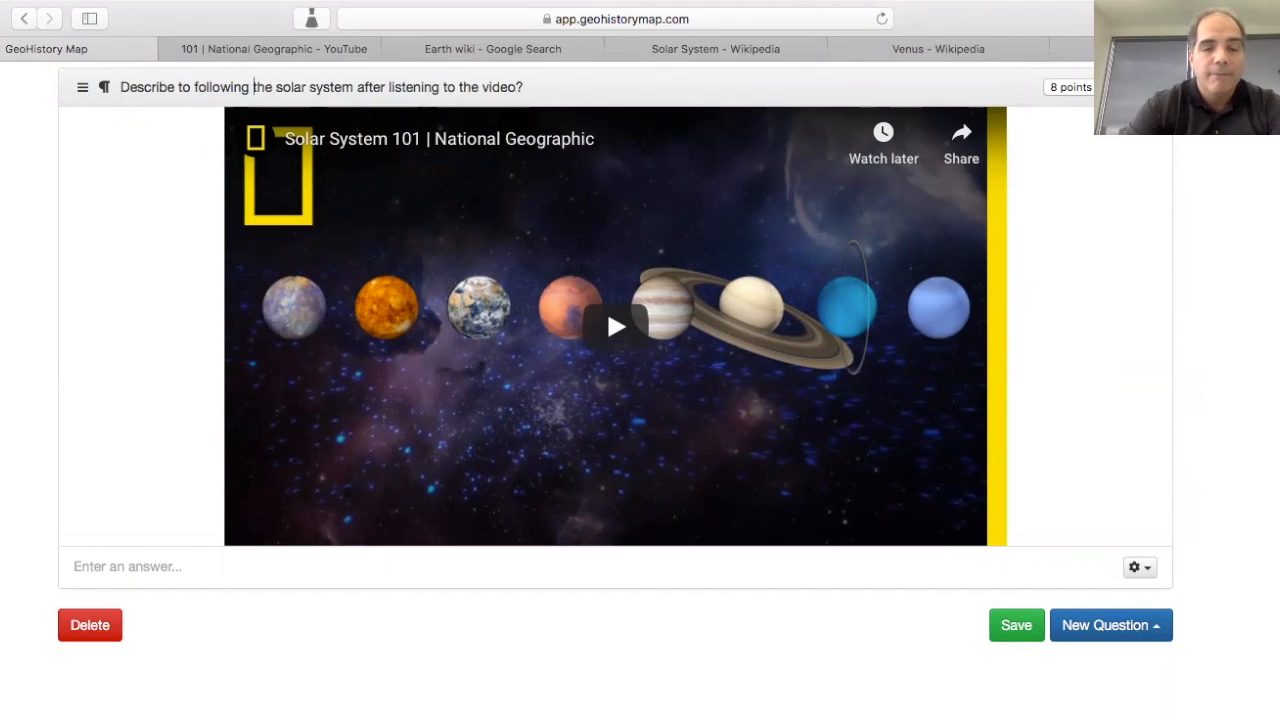
text(ideo )
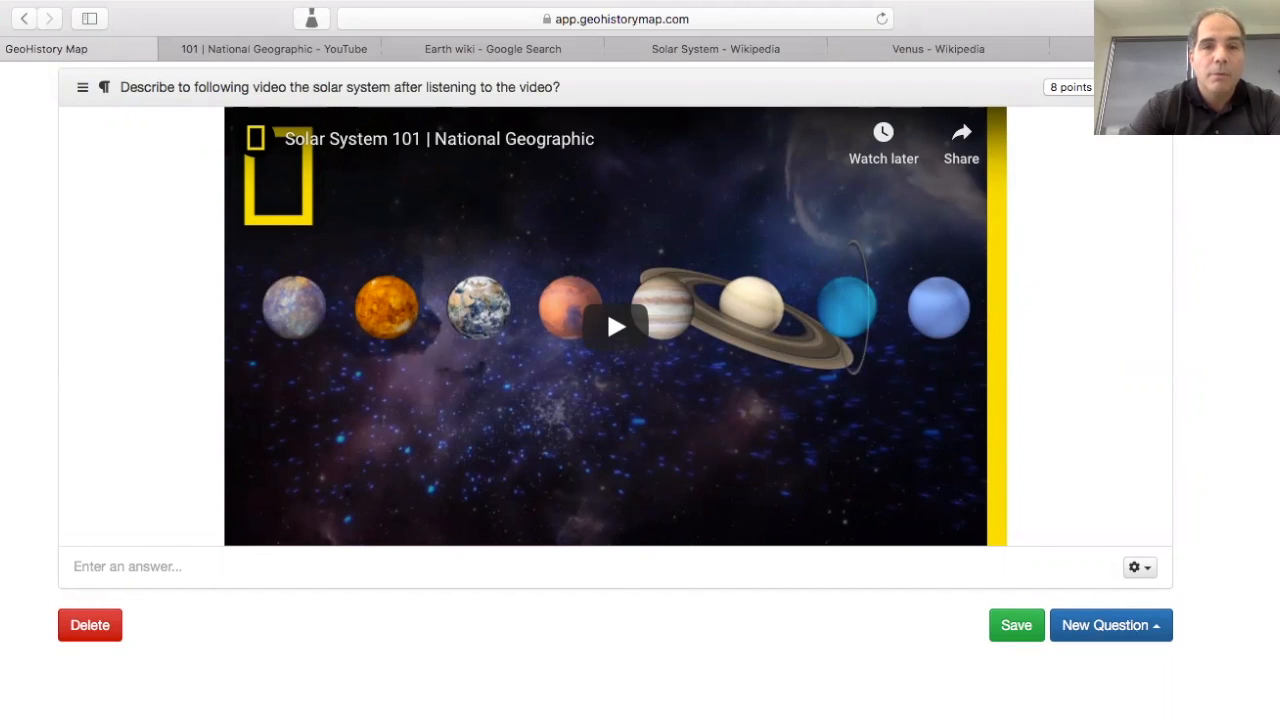
text(be)
text(lo)
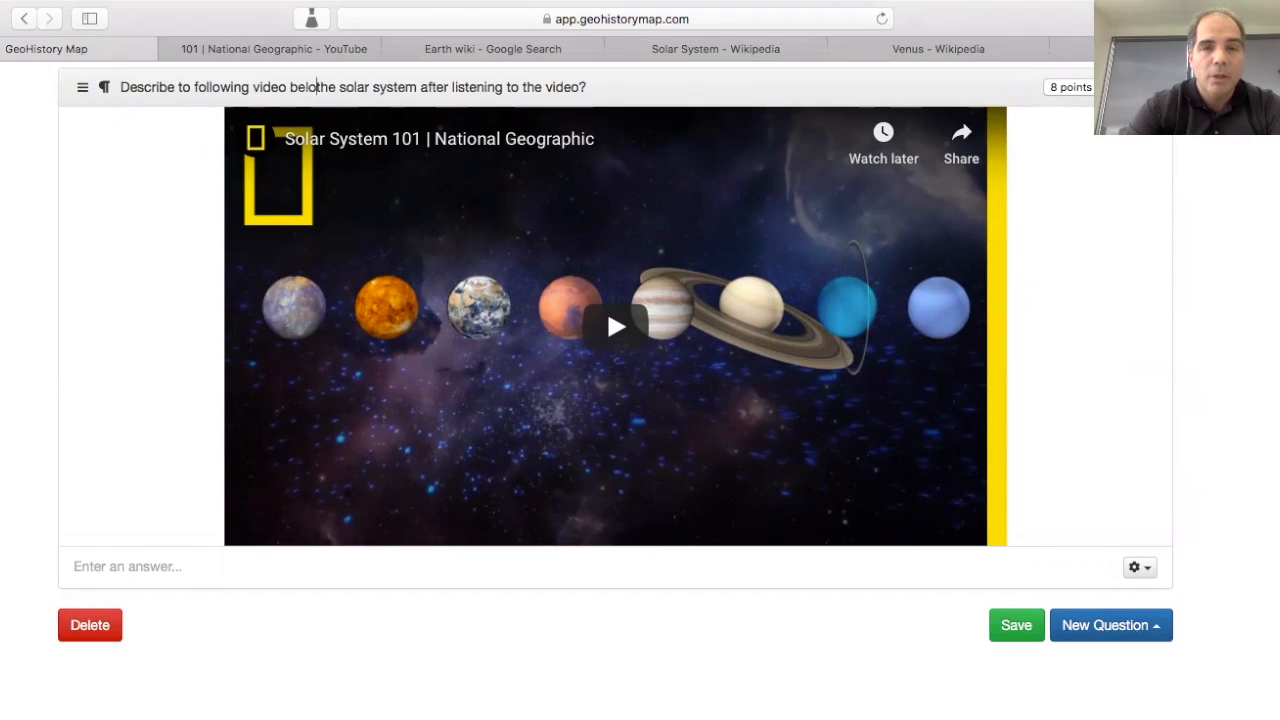
text(w )
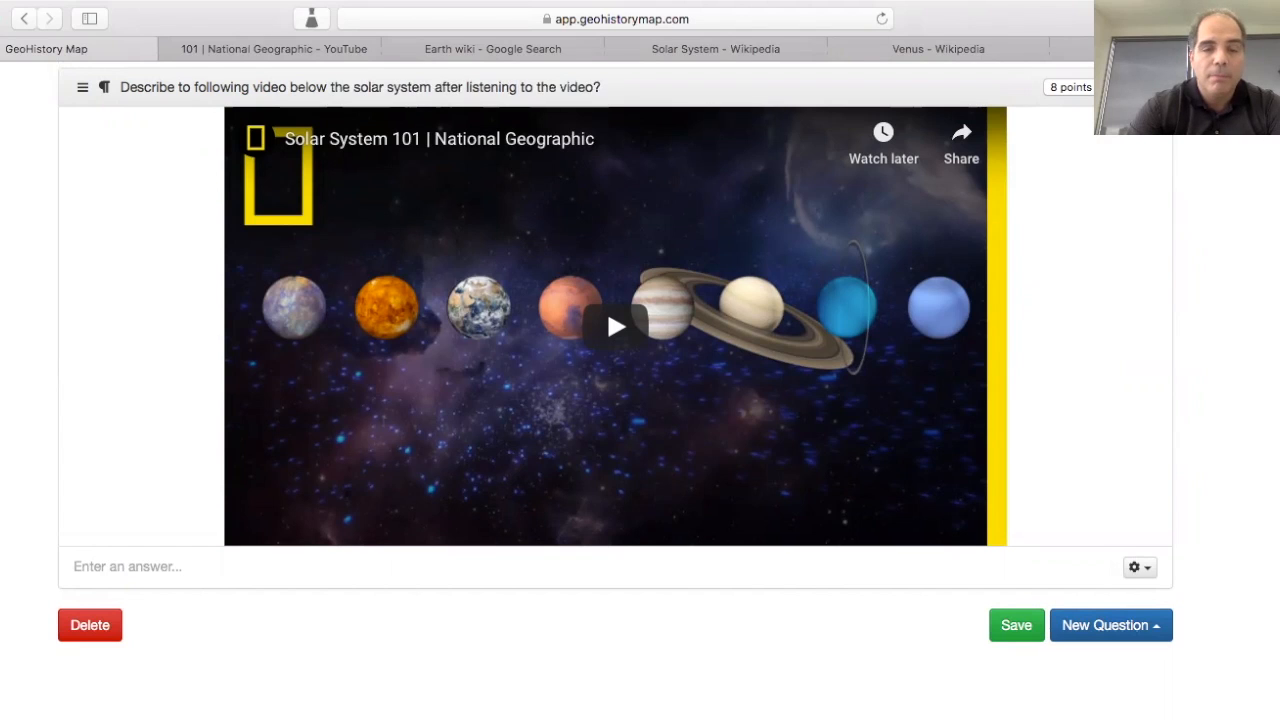
text(about)
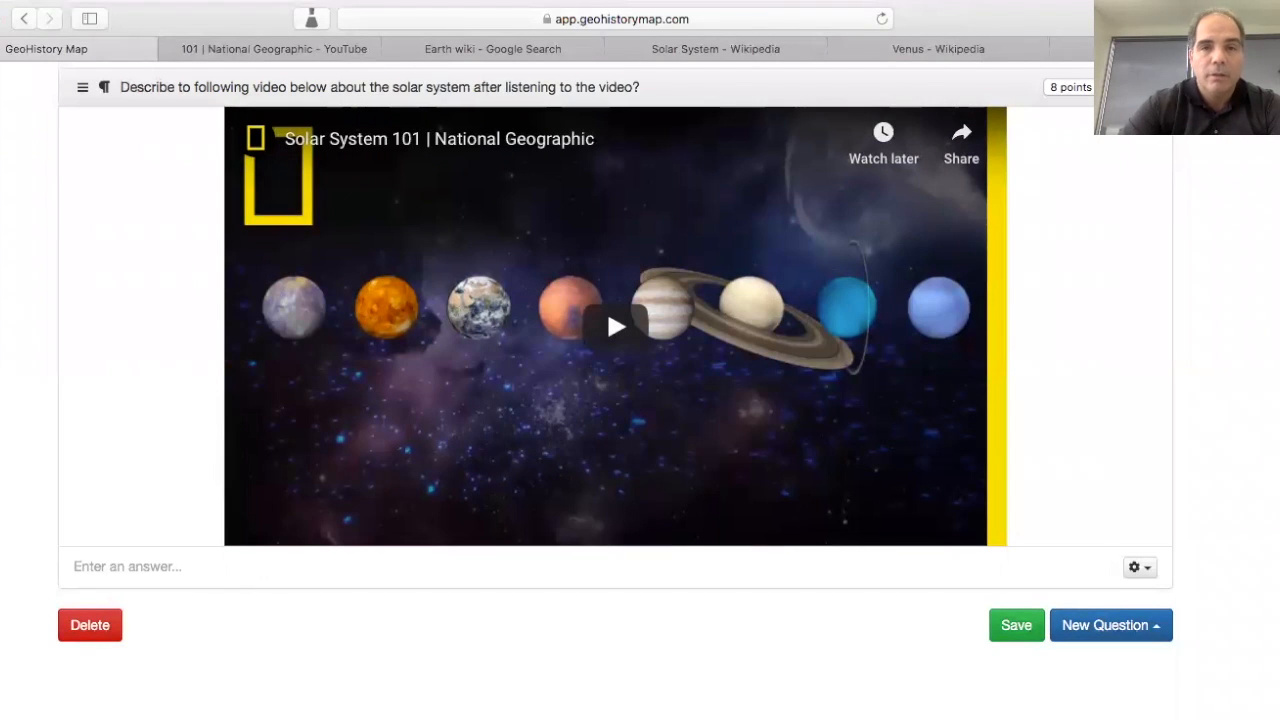
- Remove "after listening to the video" from the text question, keeping the question mark after "solar system"
click(634, 80)
key(BackSpace)
key(BackSpace)
key(BackSpace)
key(BackSpace)
key(BackSpace)
key(BackSpace)
key(BackSpace)
key(BackSpace)
key(BackSpace)
key(BackSpace)
key(BackSpace)
key(BackSpace)
key(BackSpace)
key(BackSpace)
key(BackSpace)
key(BackSpace)
key(BackSpace)
key(BackSpace)
key(BackSpace)
key(BackSpace)
key(BackSpace)
key(BackSpace)
key(BackSpace)
key(BackSpace)
key(BackSpace)
key(BackSpace)
key(BackSpace)
key(BackSpace)
key(BackSpace)
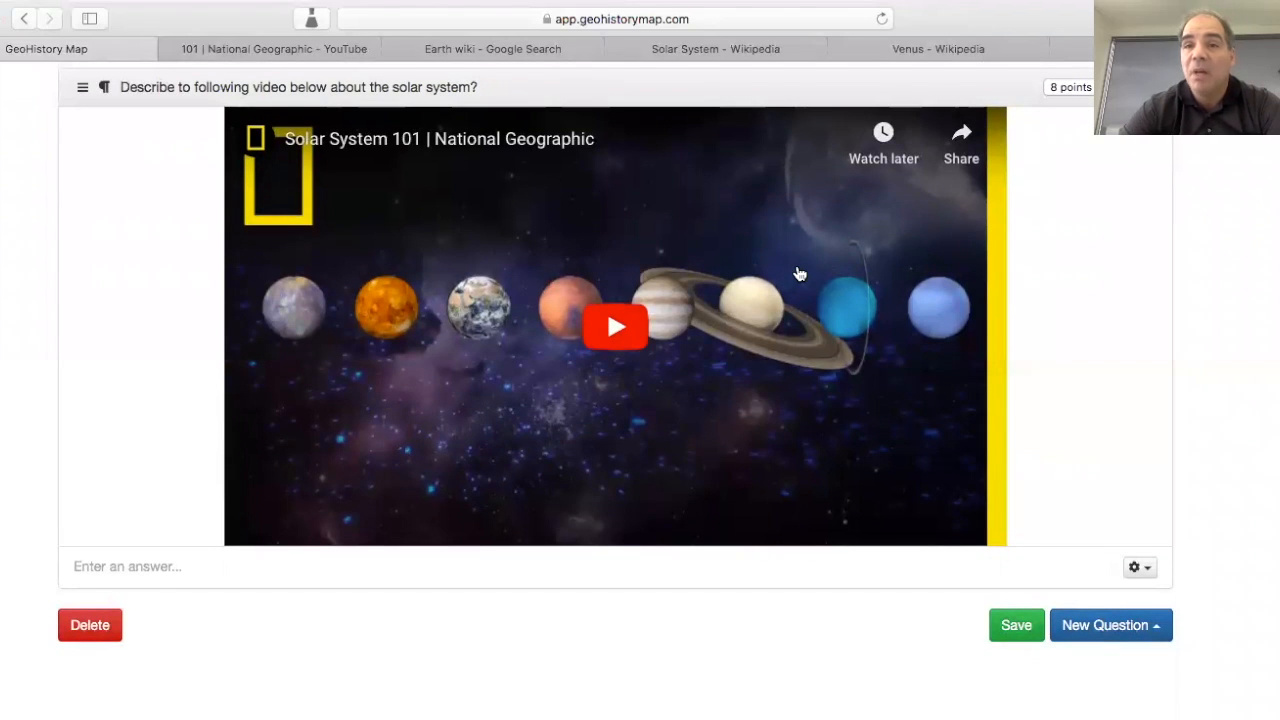
- Add a short text question reading "What colour is the moon?" below the video question
scroll(1013, 435, down, 1)
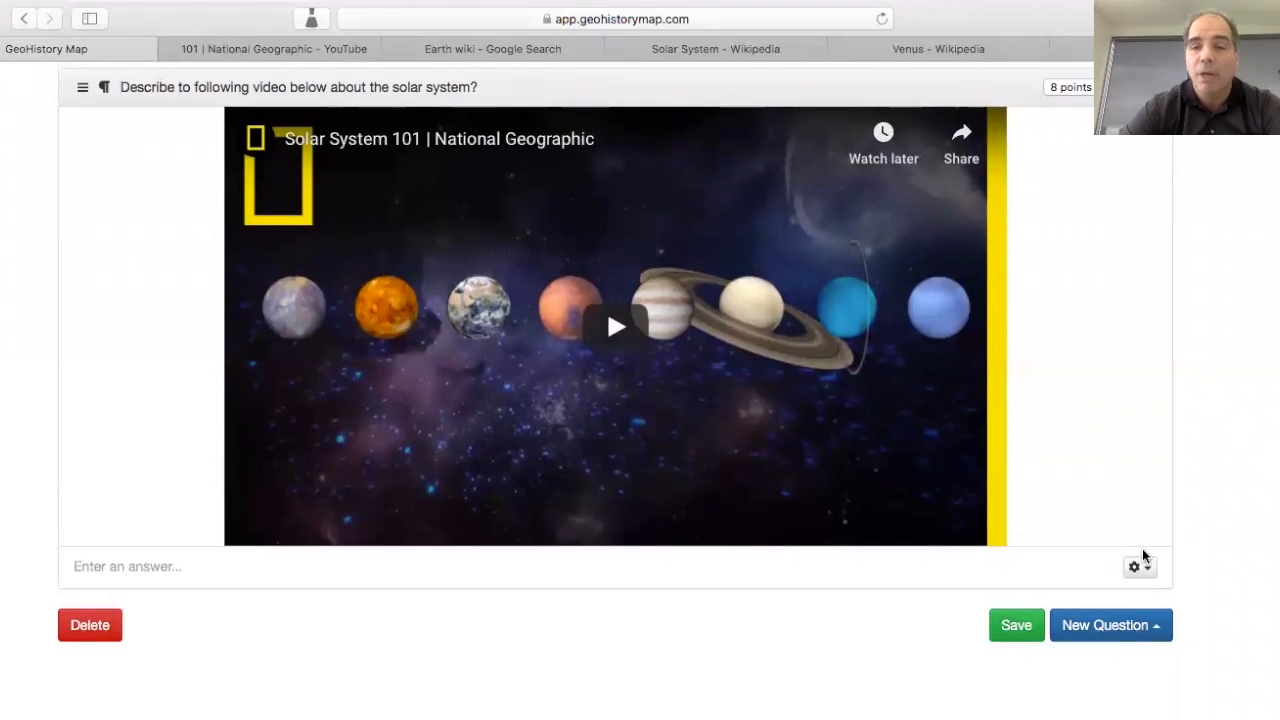
click(1120, 642)
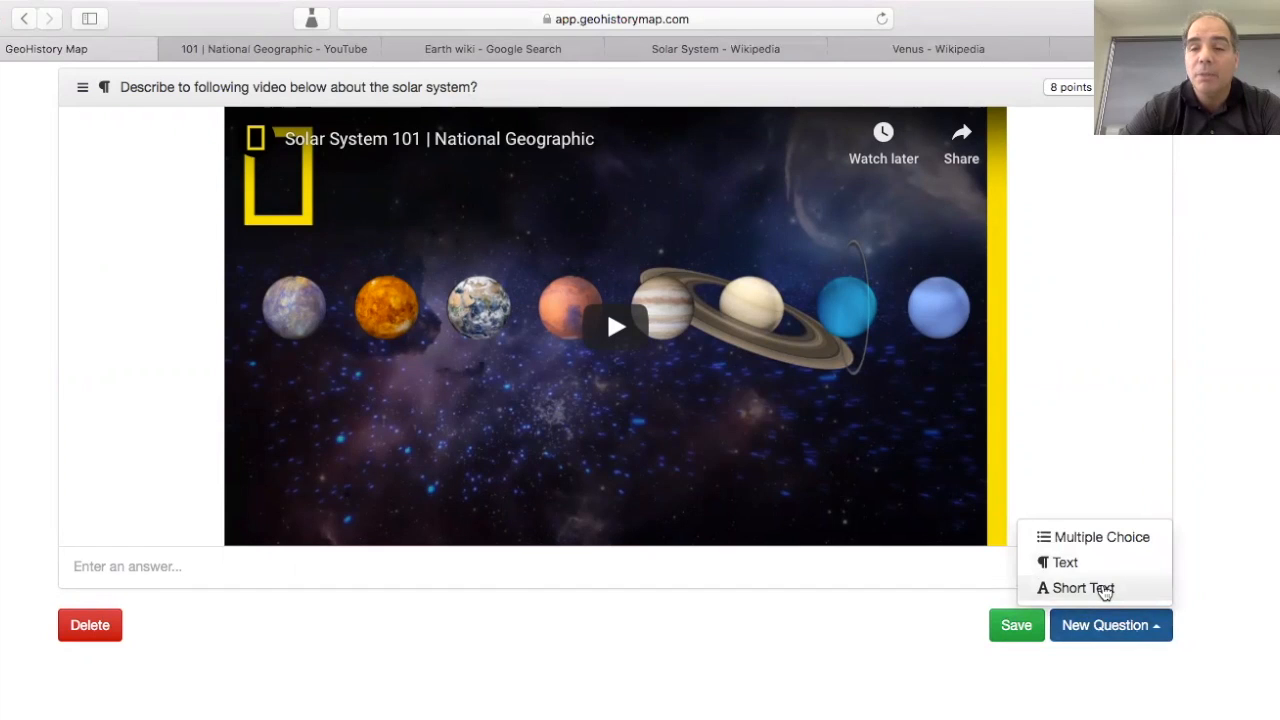
click(1102, 589)
scroll(597, 603, down, 2)
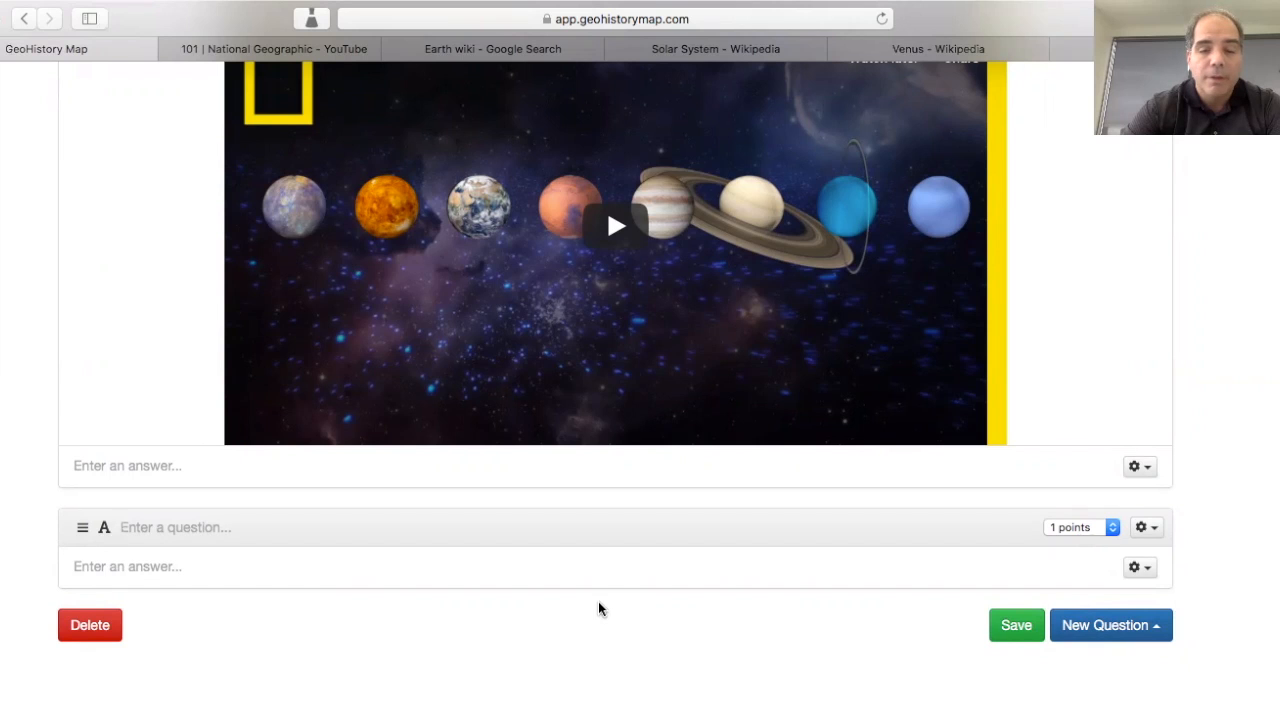
text(What )
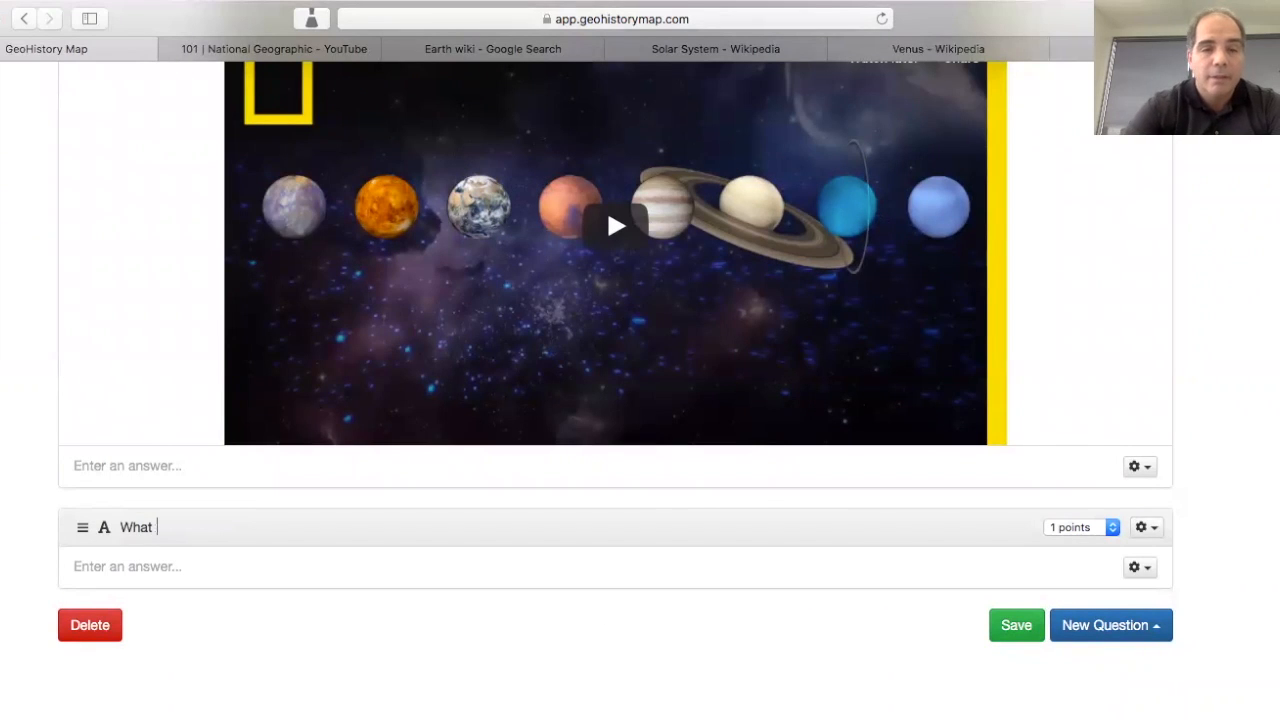
text(colour is th)
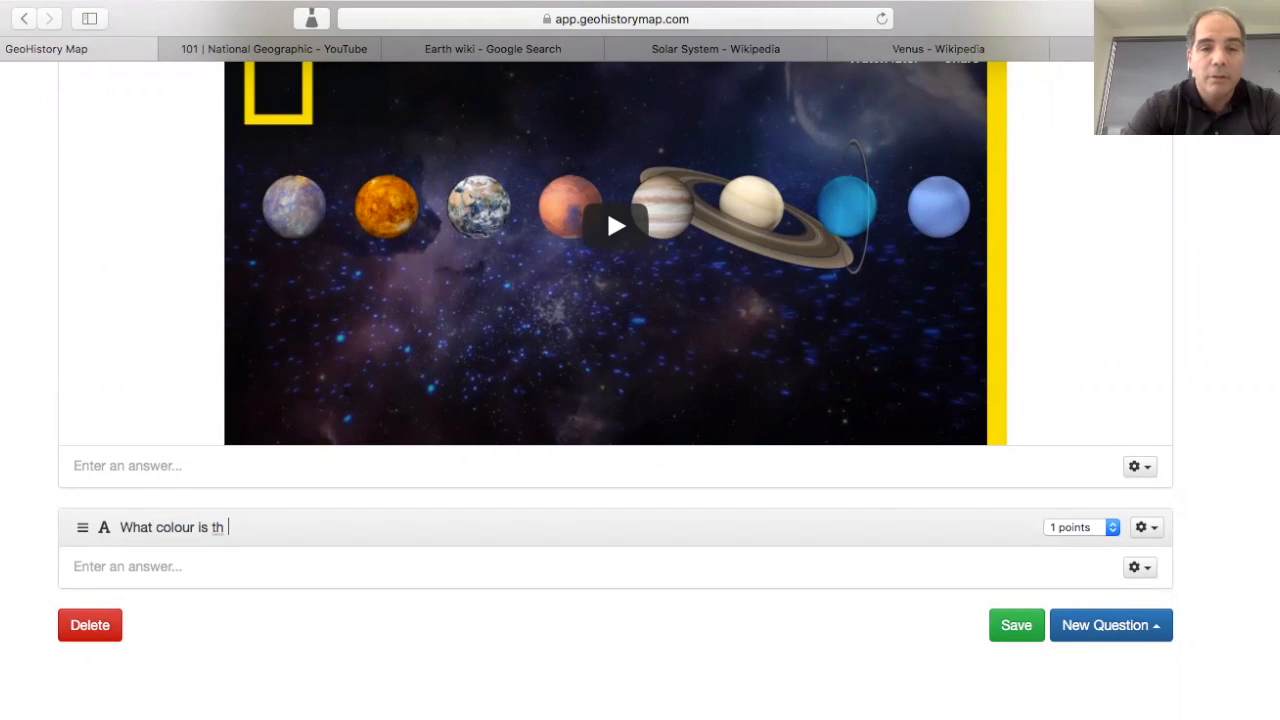
text(e moo)
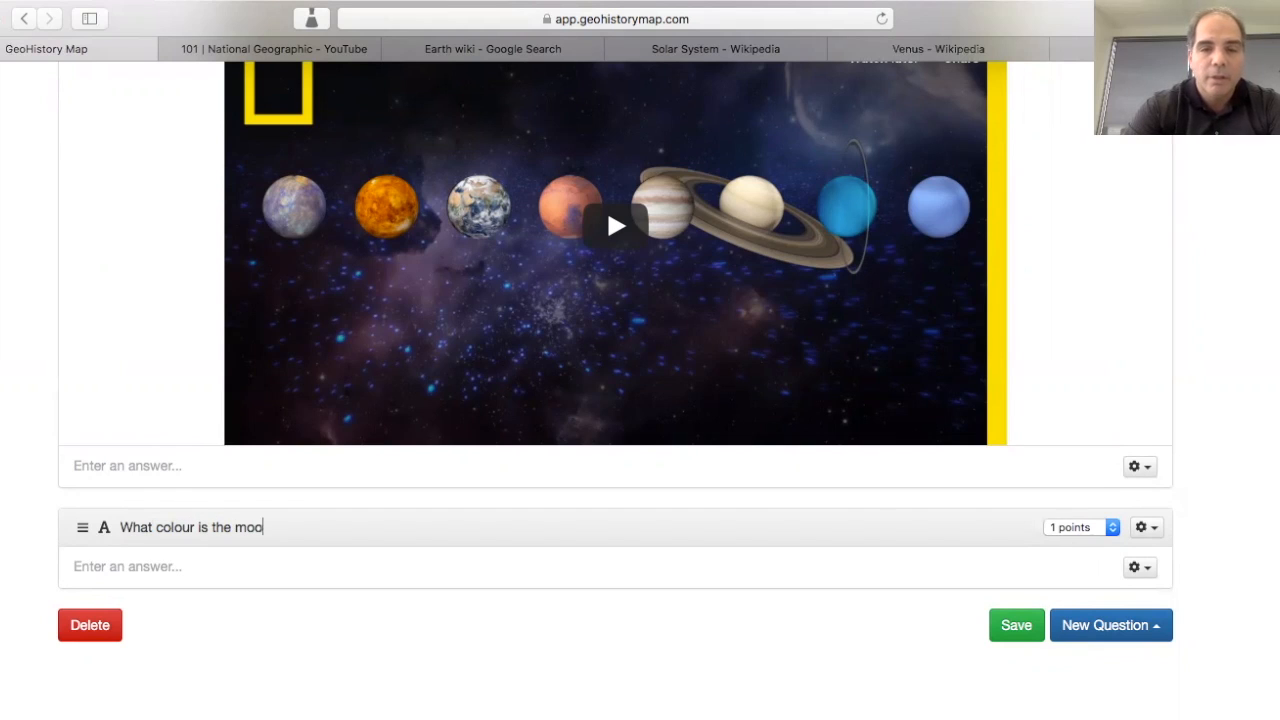
text(n?)
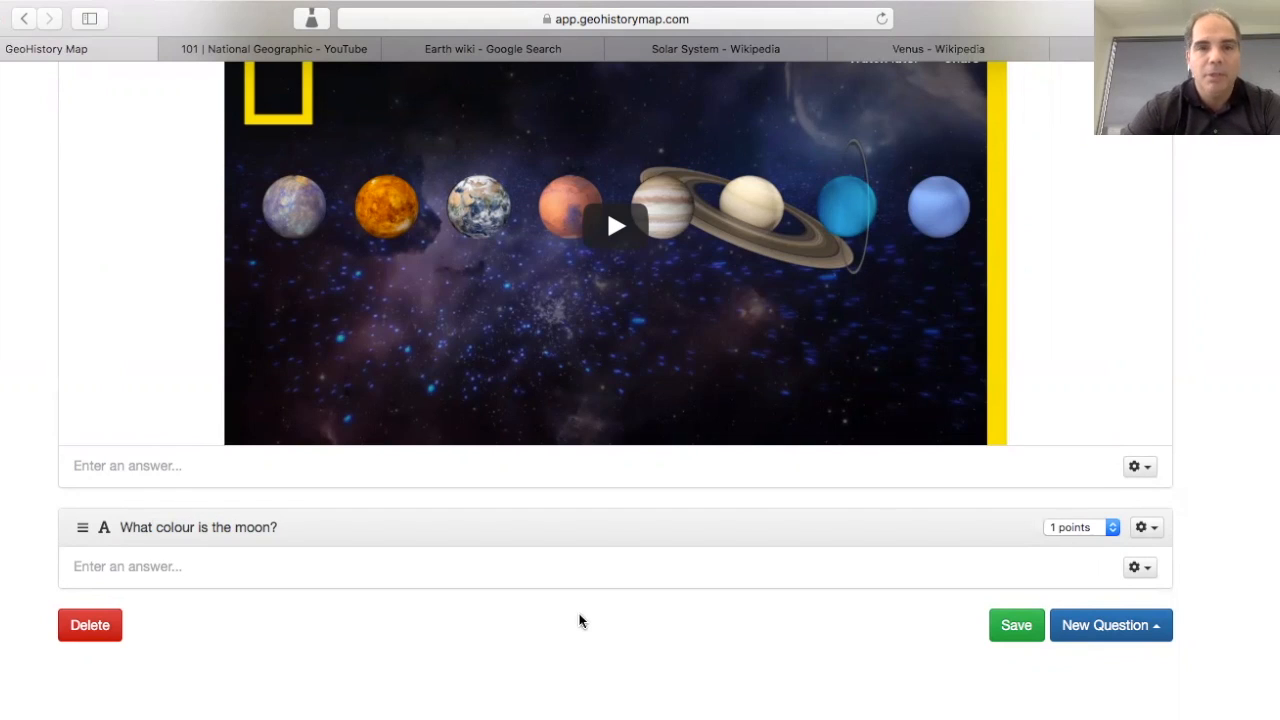
- Enter White, Gray and Silver as the accepted answers to the moon question
click(467, 566)
text(White)
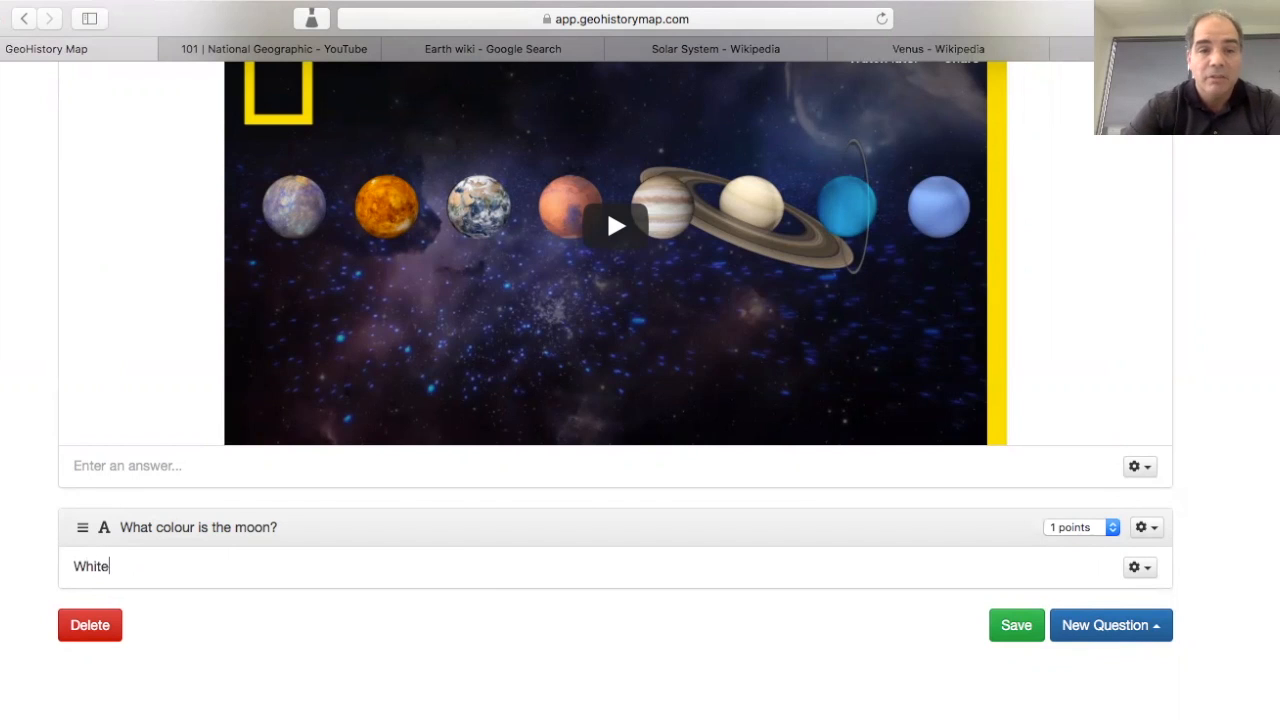
key(Return)
text(Gray)
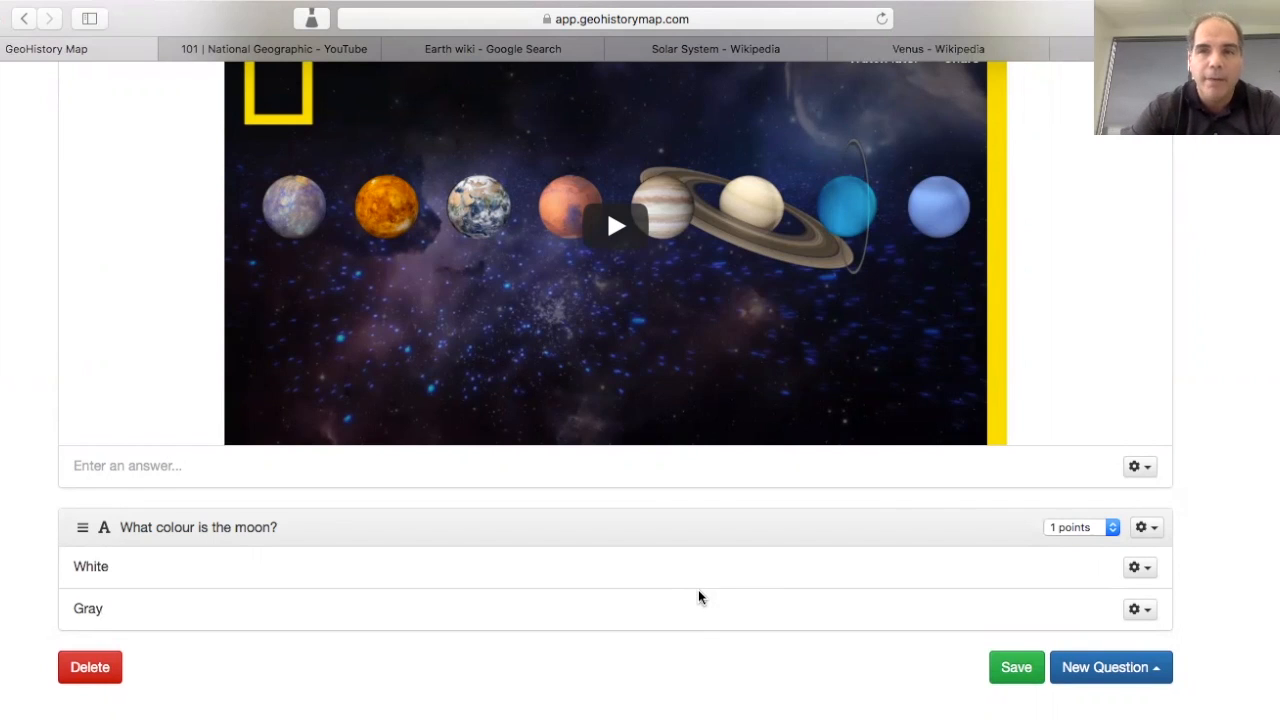
key(Return)
text(Sil)
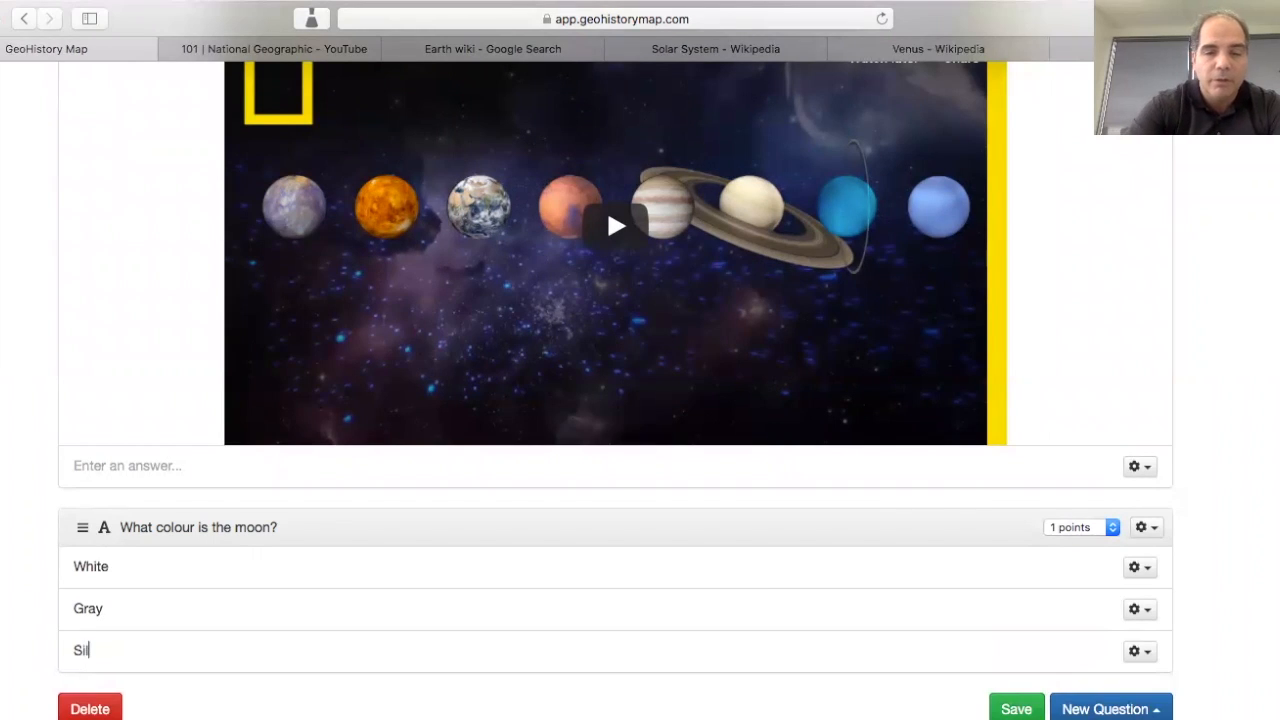
text(ver)
scroll(650, 600, down, 2)
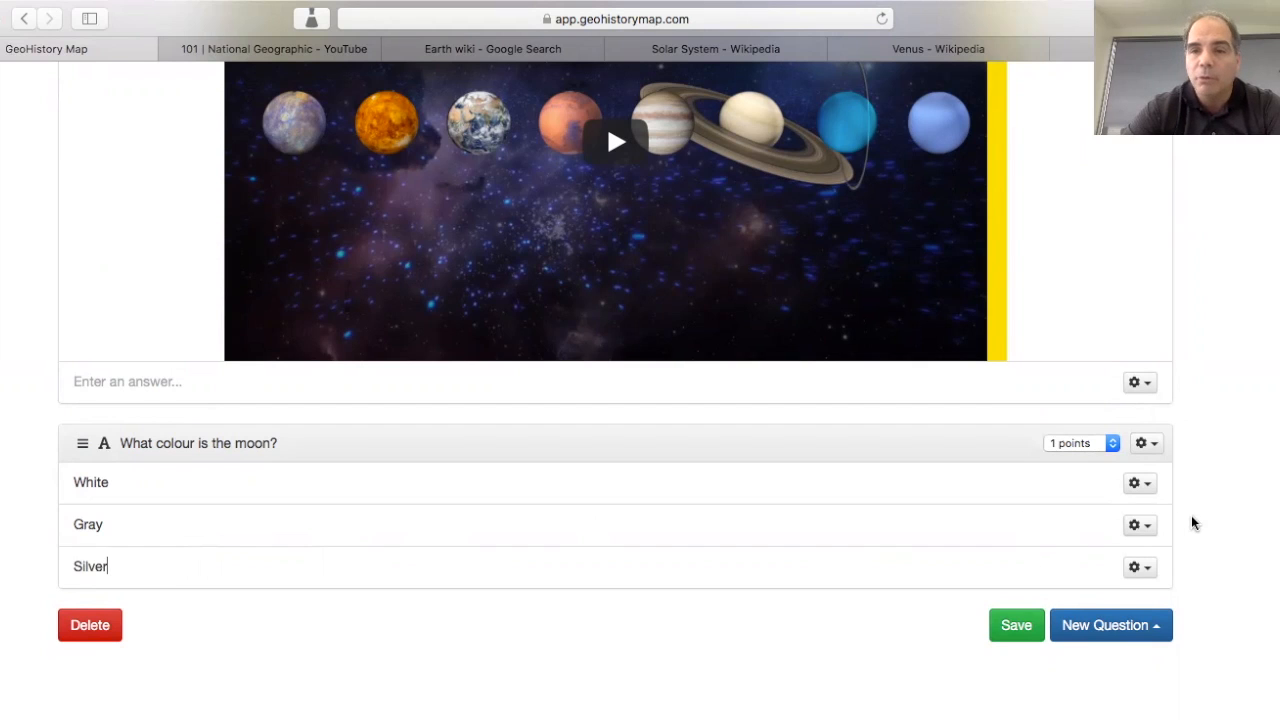
- Check the options available for the White answer, then save the quiz
click(1148, 524)
click(1140, 485)
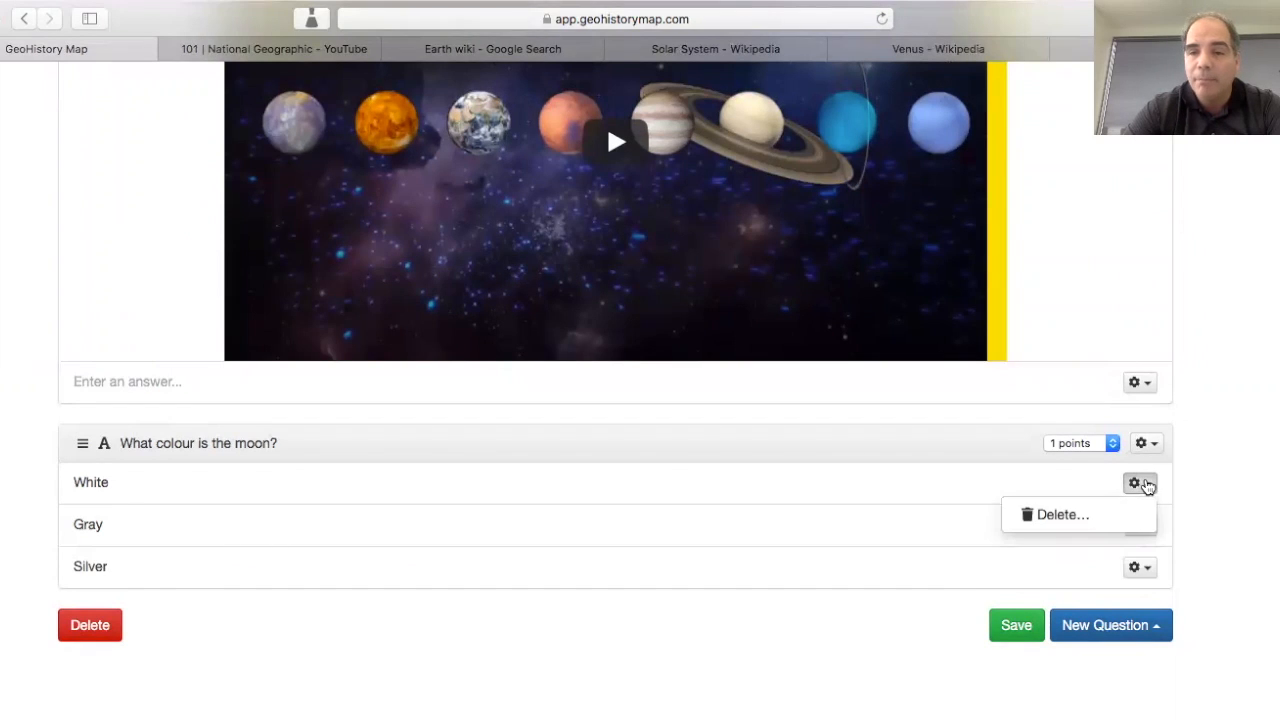
click(820, 490)
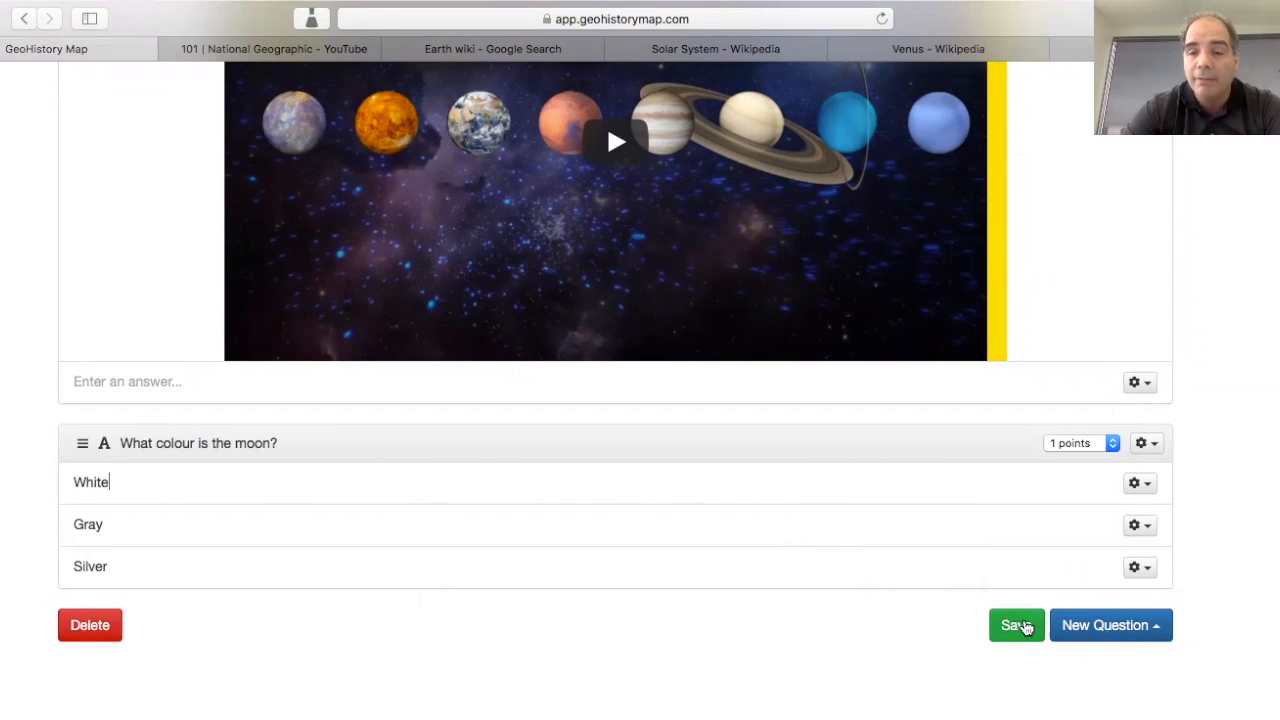
click(1025, 625)
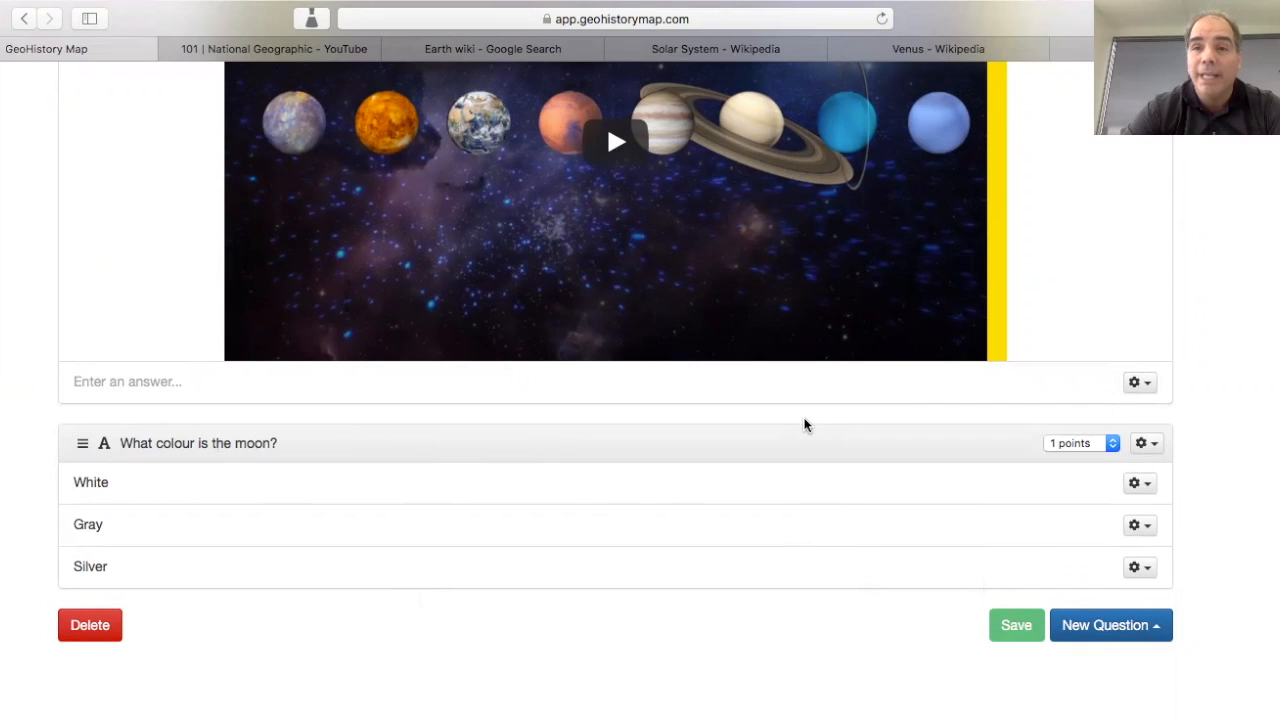
- Return to the lesson library, filter it by the lessons and pages category and open the settings of "The Solar System Lessons 1"
scroll(805, 425, up, 15)
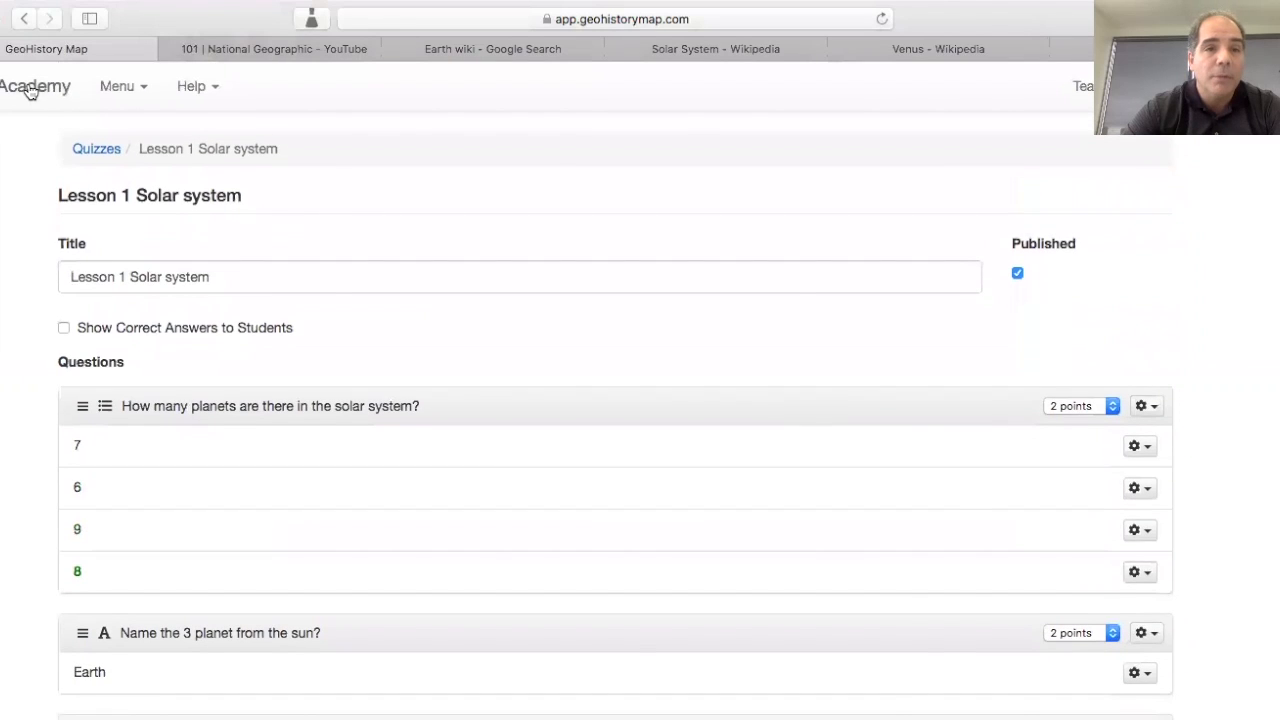
click(30, 90)
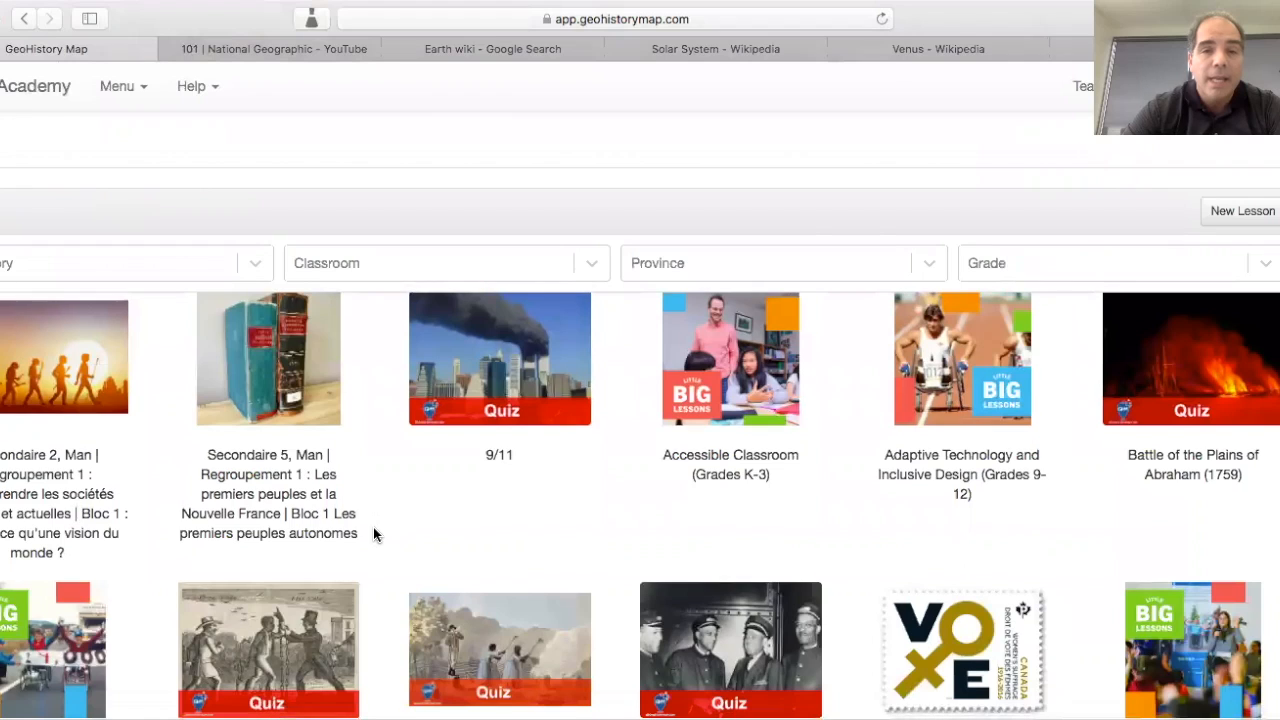
click(257, 262)
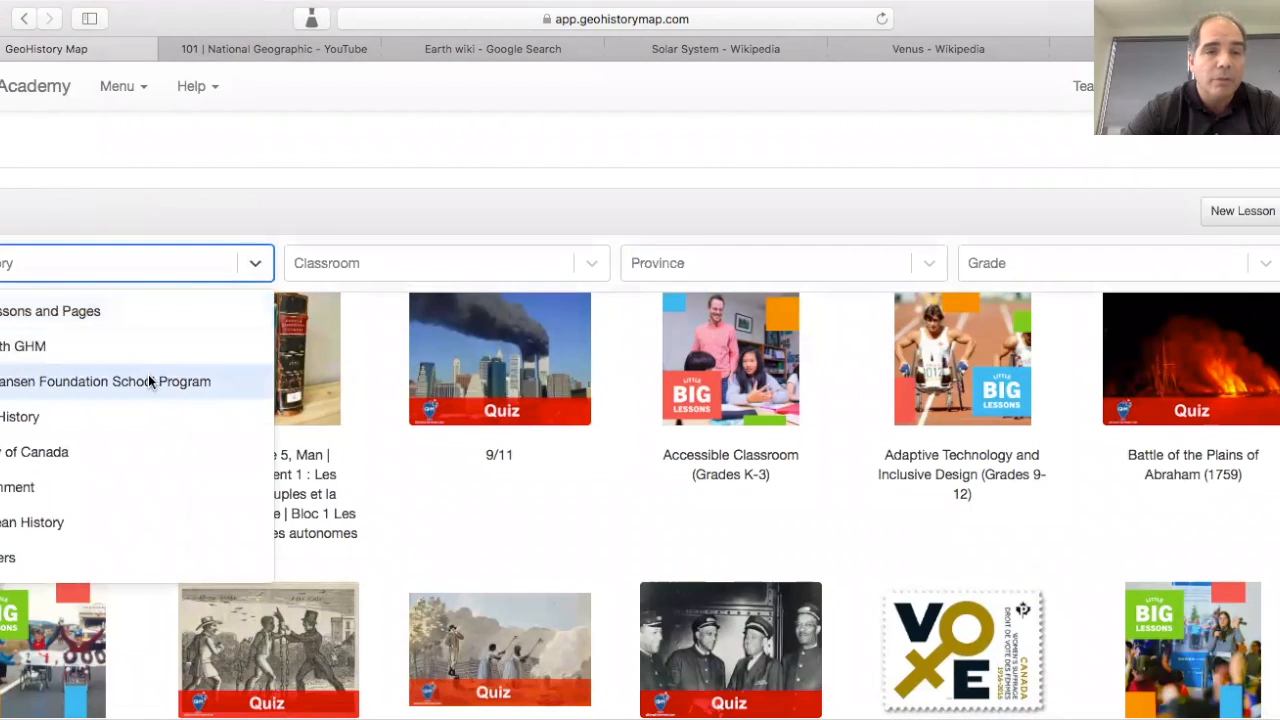
click(121, 316)
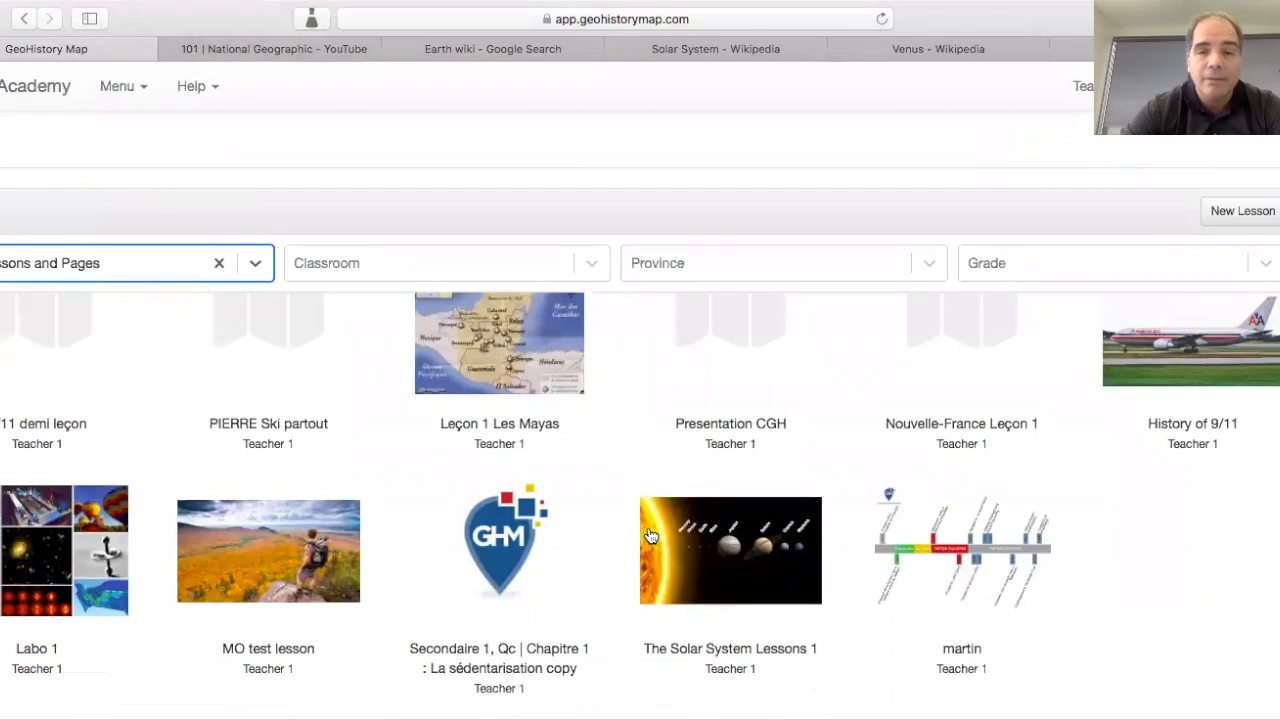
click(650, 537)
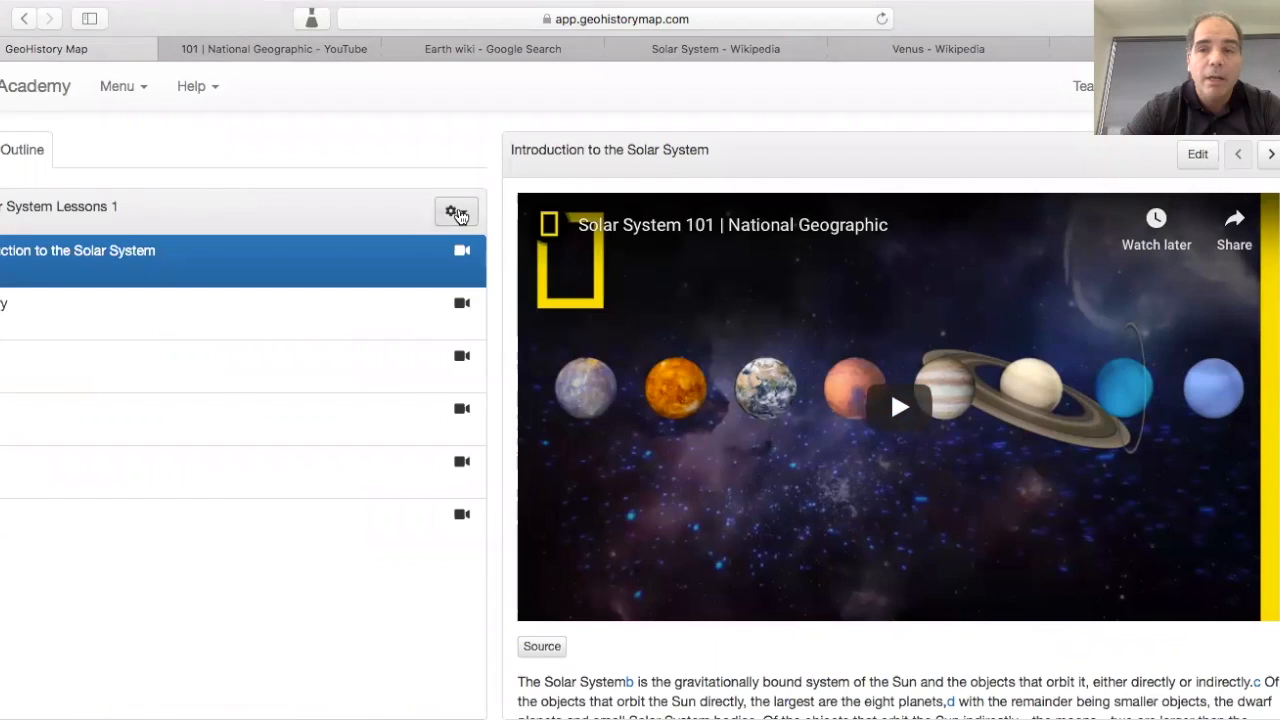
click(458, 213)
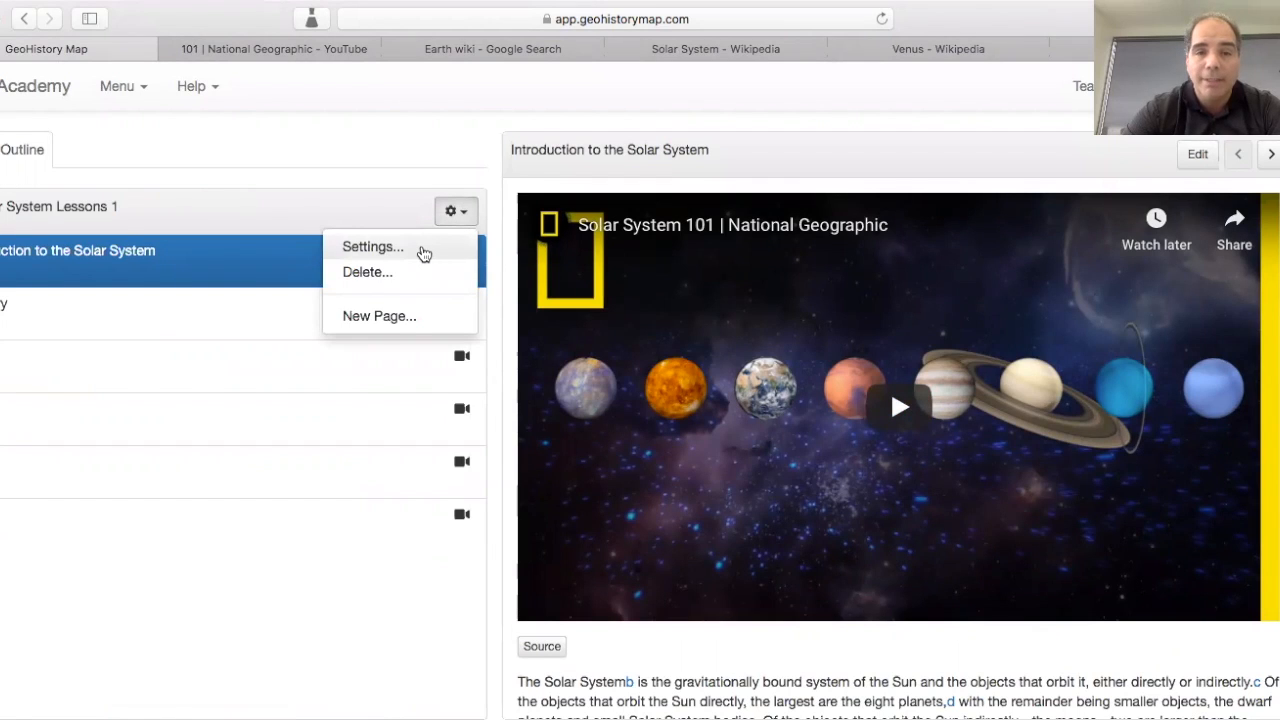
click(421, 249)
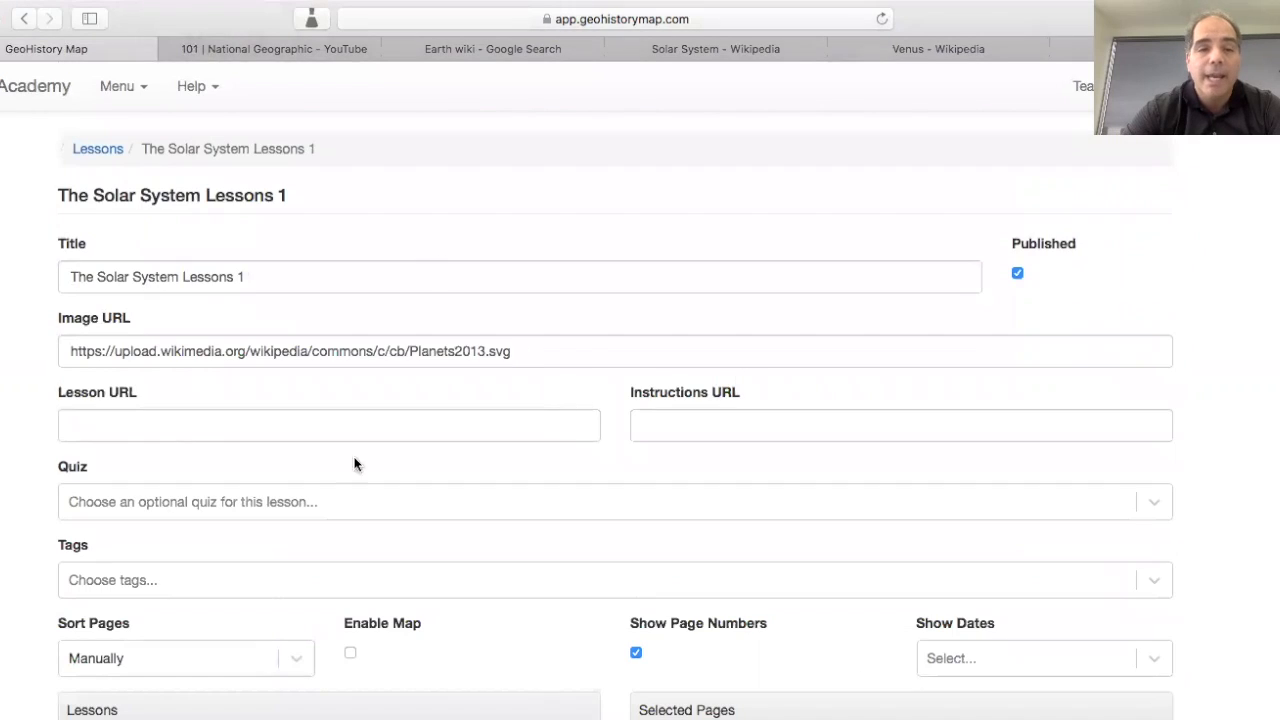
- Attach the "Lesson 1 Solar system" quiz to the lesson and save the lesson
click(271, 506)
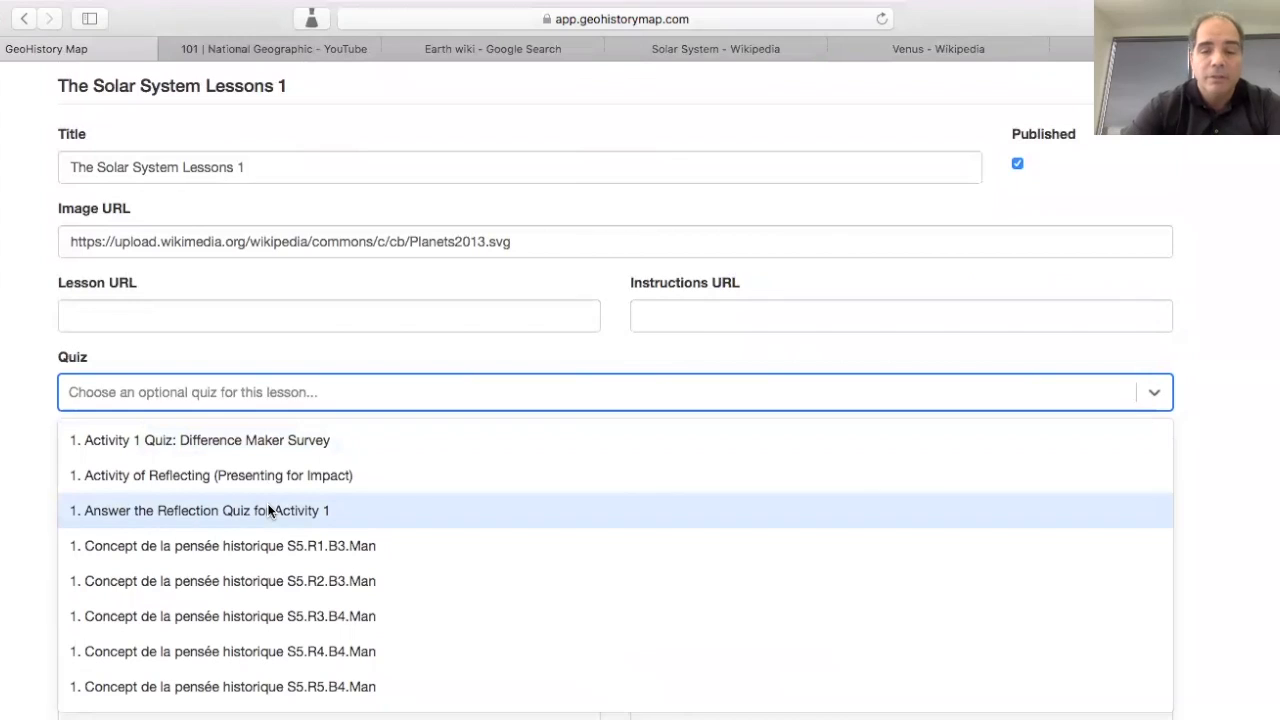
text(Lessons)
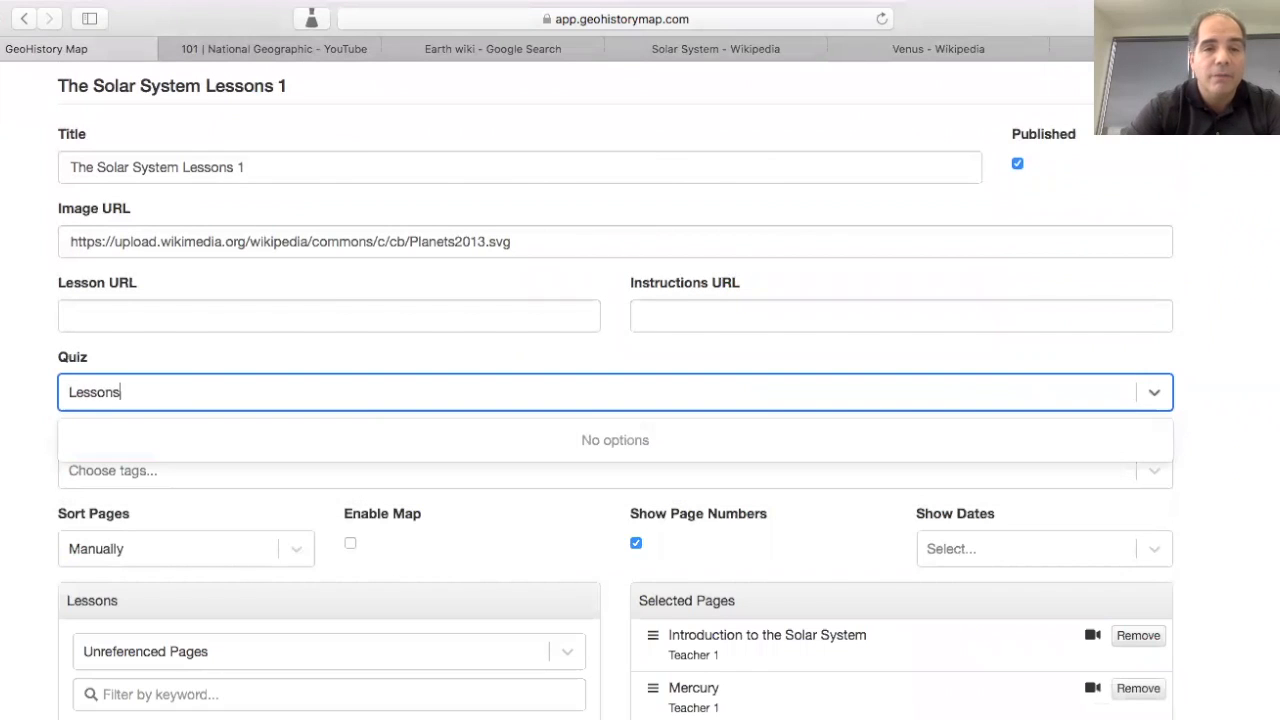
key(BackSpace)
click(174, 440)
scroll(449, 423, down, 10)
click(1145, 627)
- Open the lesson's quiz and answer question 1 with 7 and question 2 with Earth
click(77, 152)
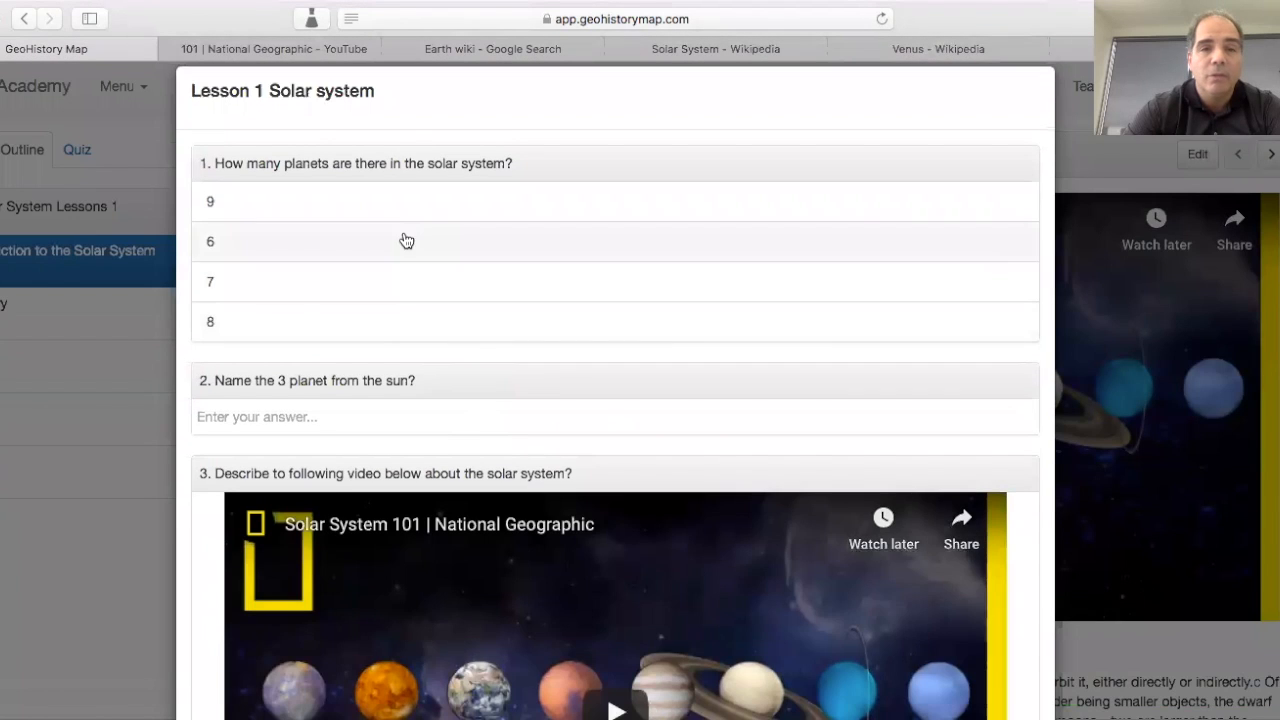
click(391, 282)
scroll(393, 285, down, 1)
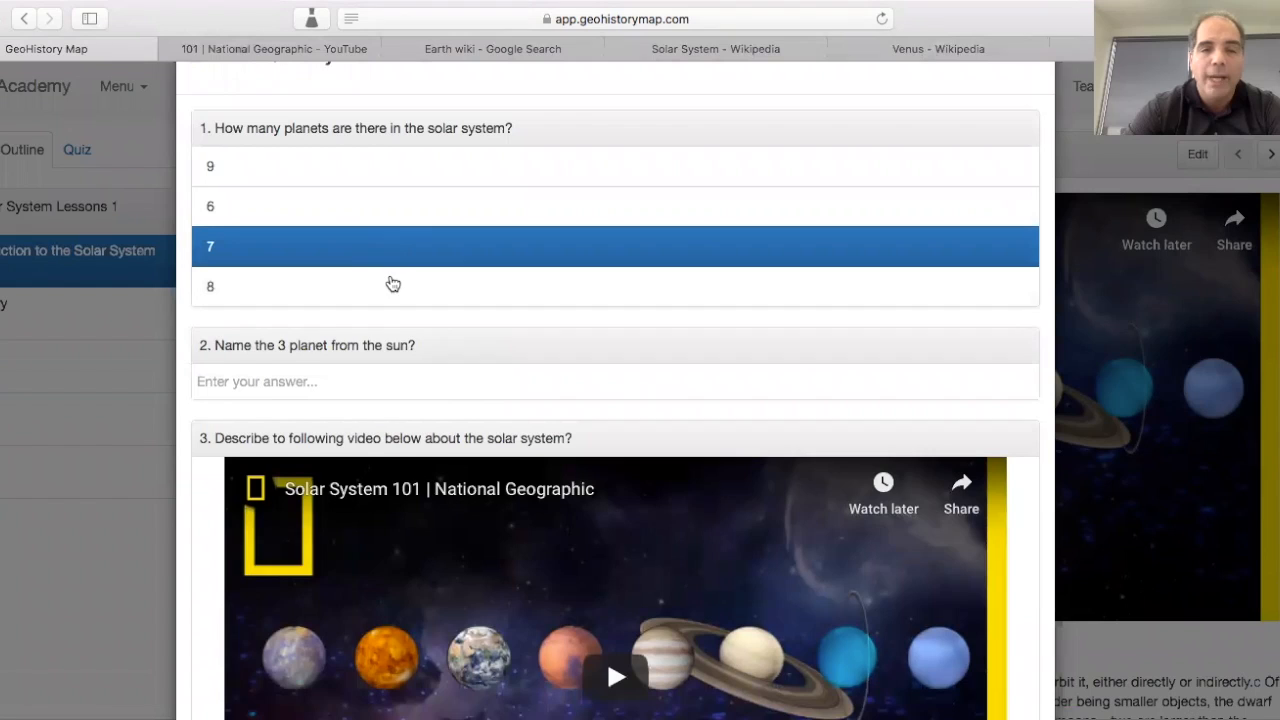
scroll(392, 284, down, 1)
click(375, 320)
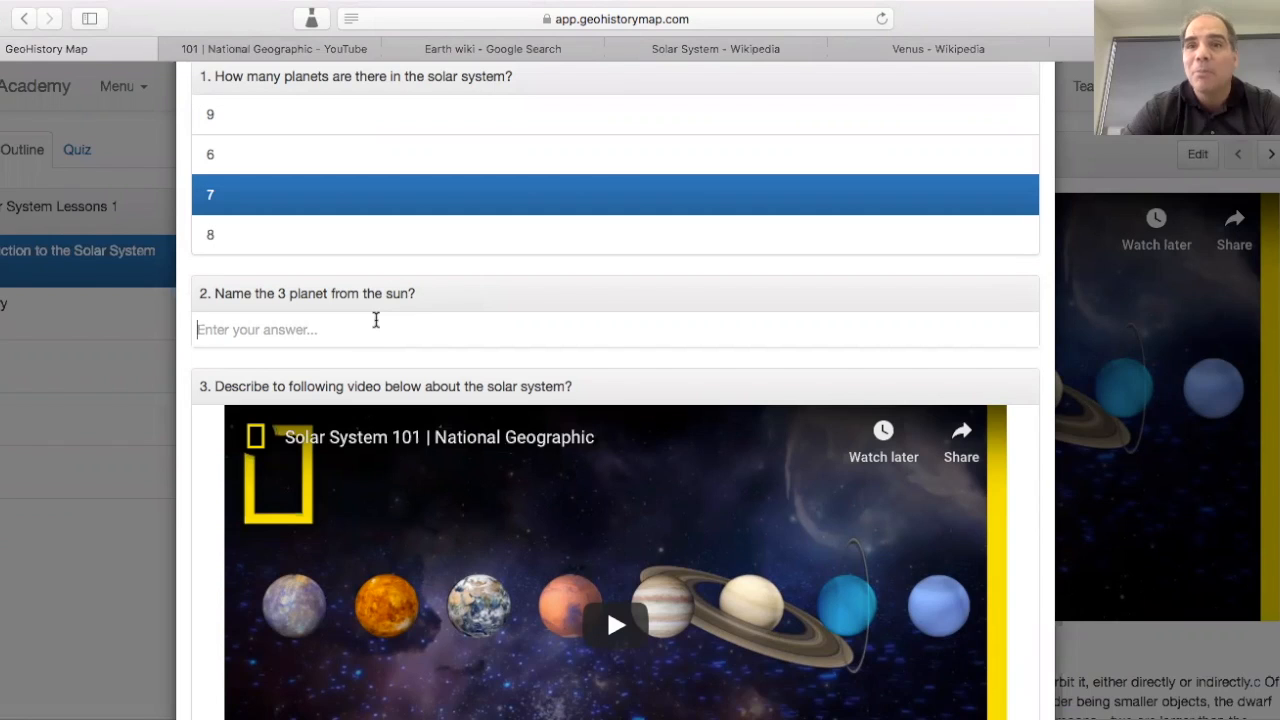
text(Earth)
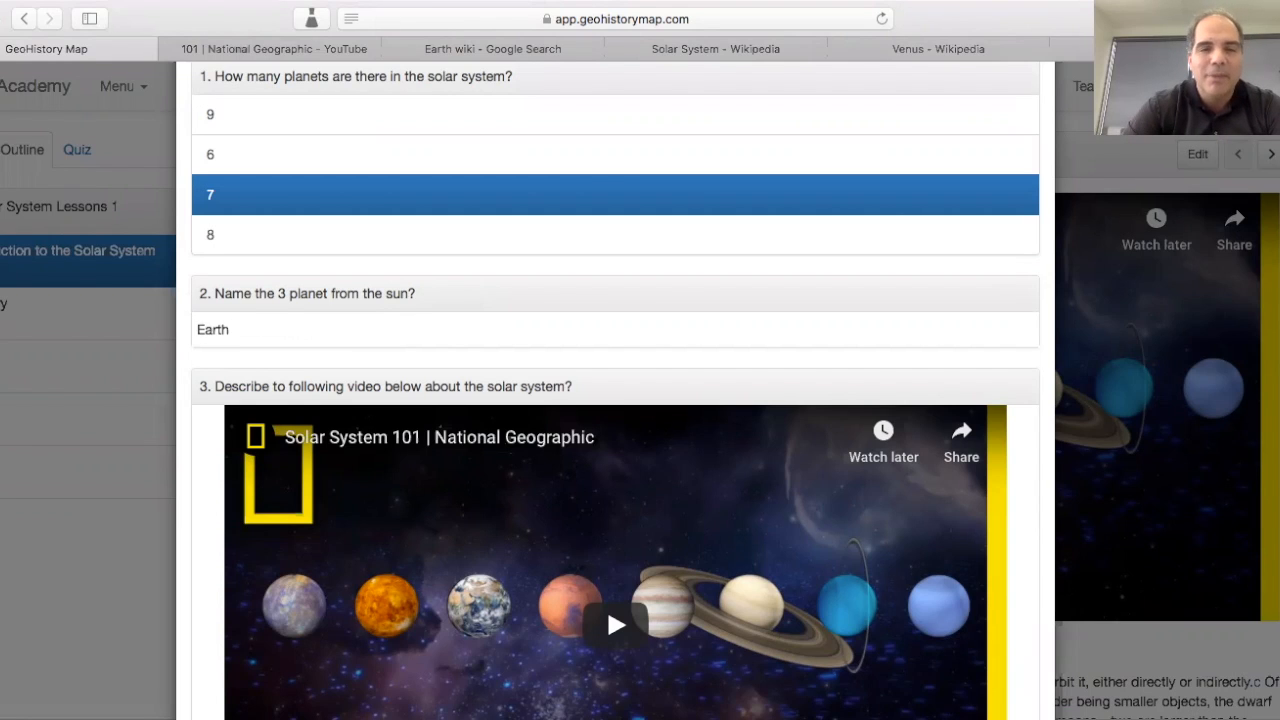
- Answer question 3 about the solar system video with "I love this video."
scroll(586, 412, down, 5)
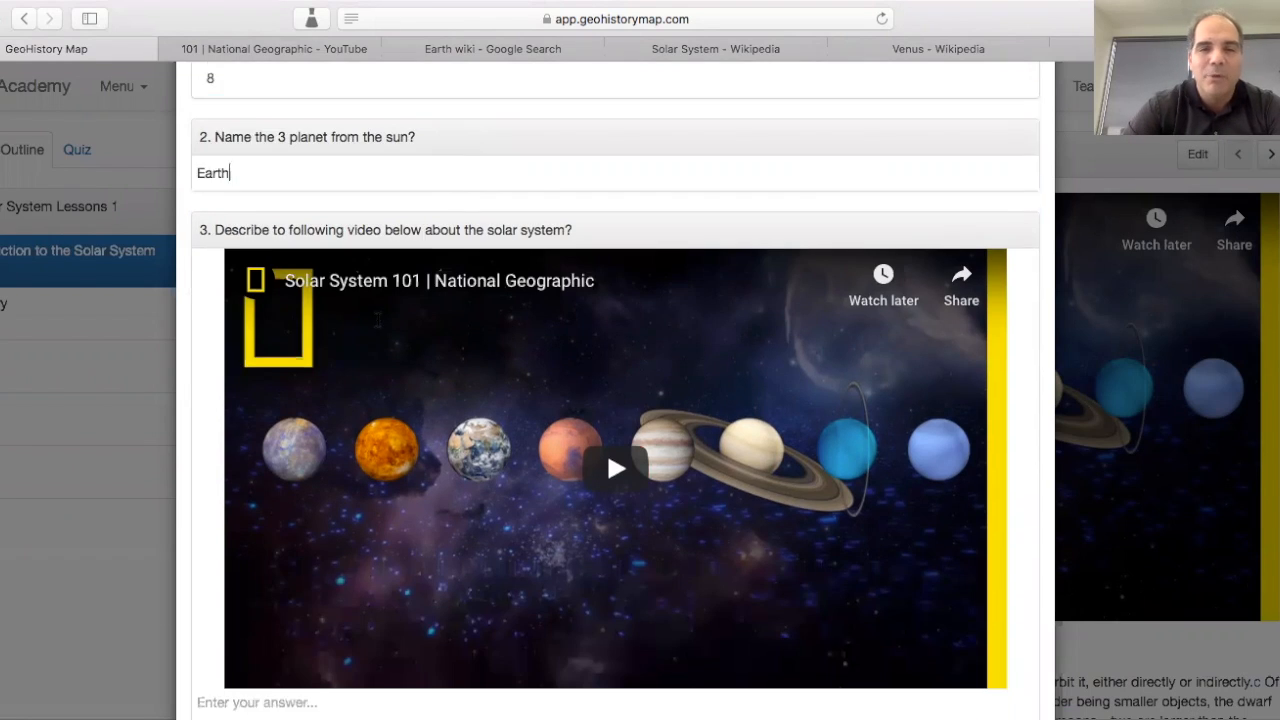
click(477, 563)
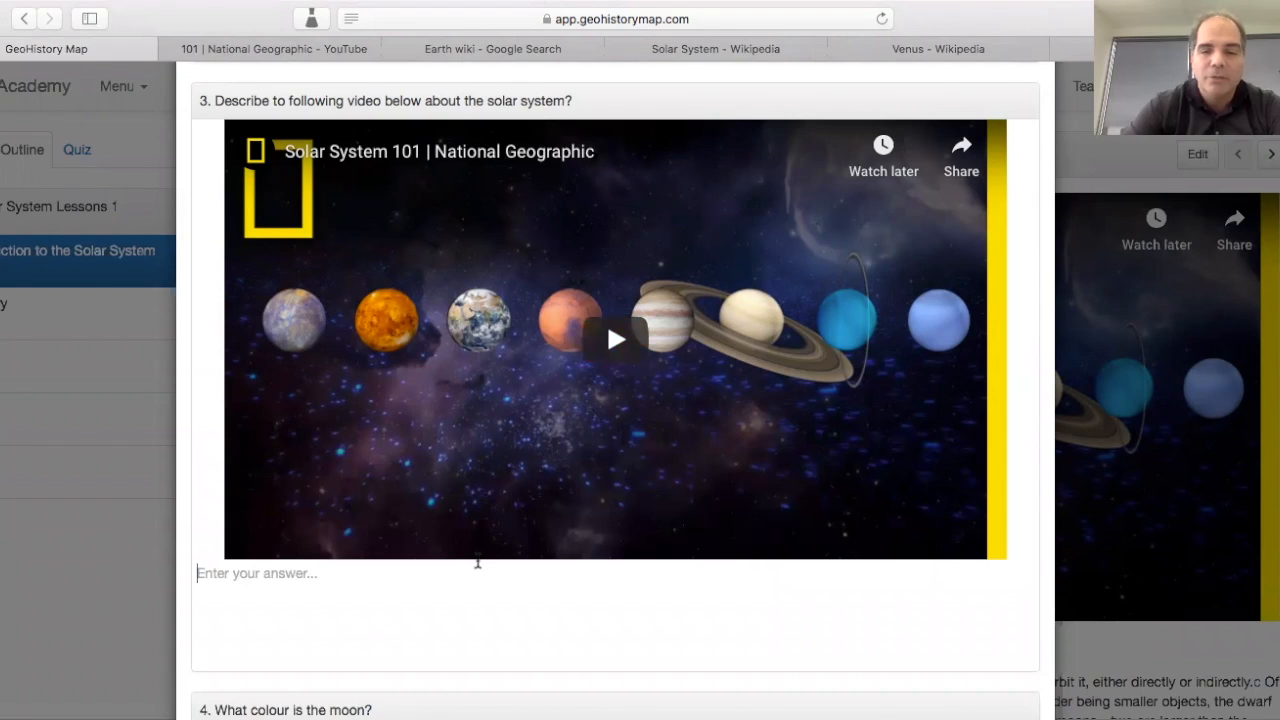
text(I lo)
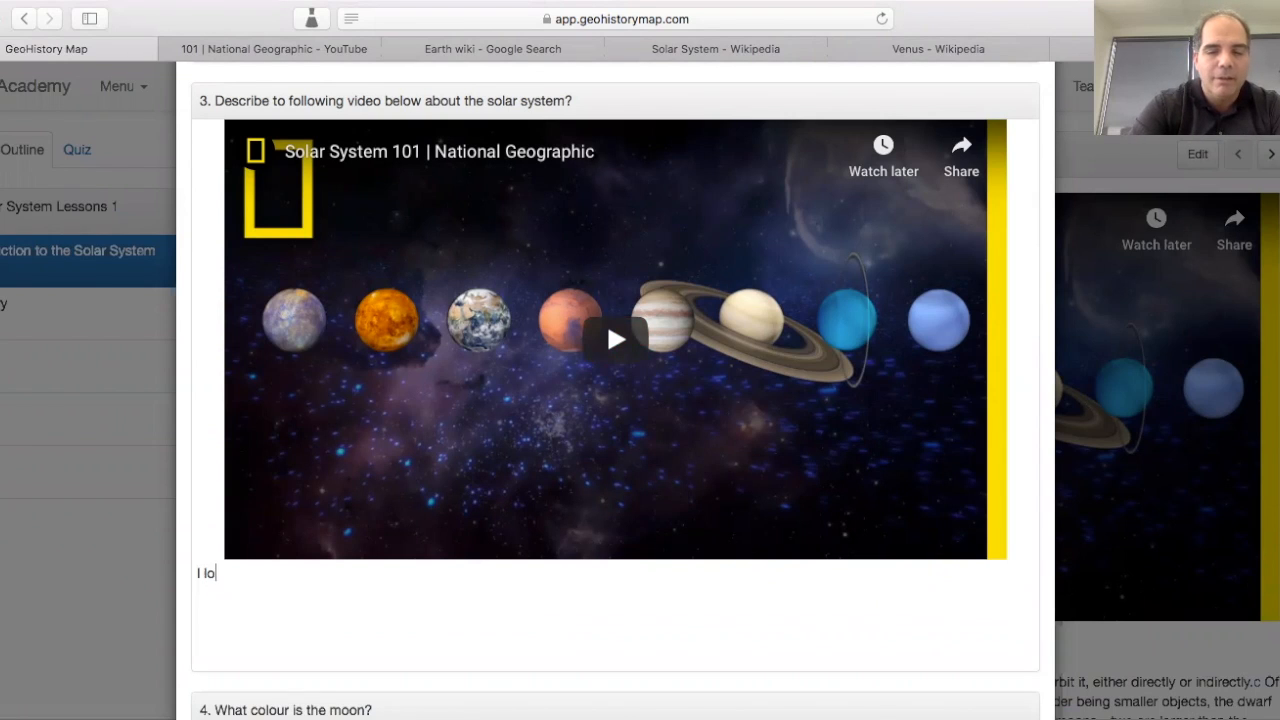
text(ve this)
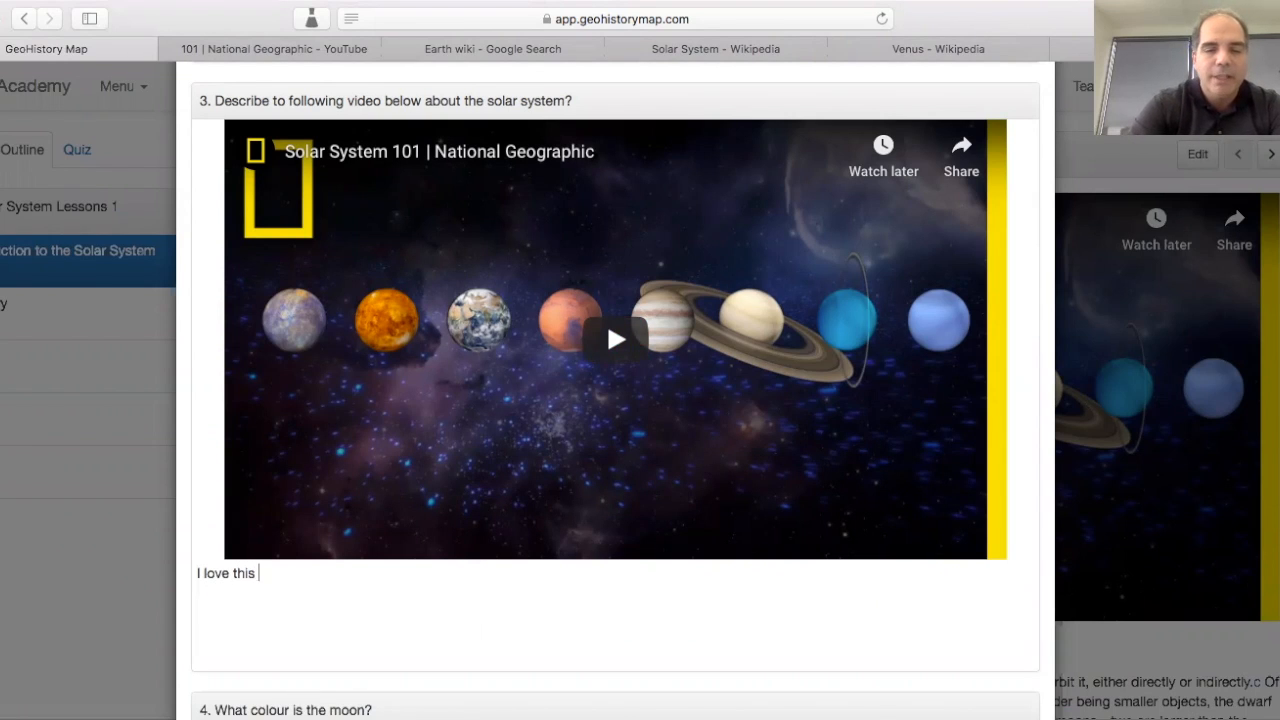
text( video.)
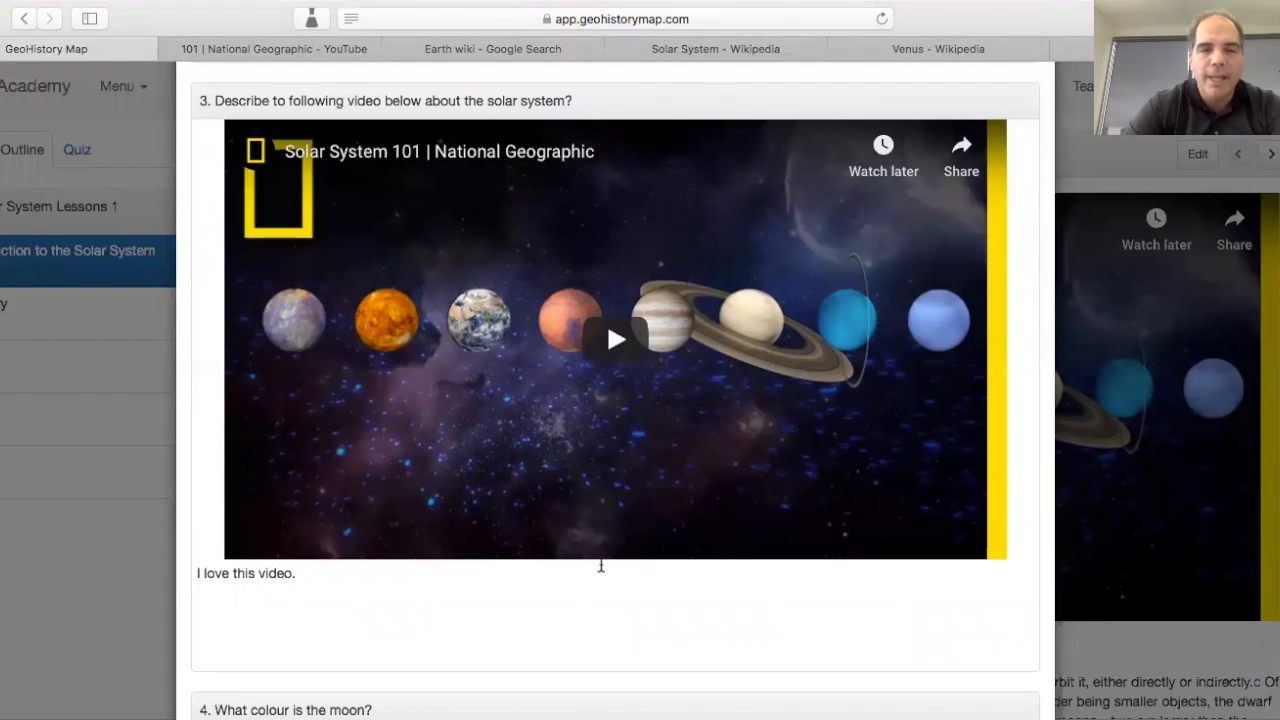
- Answer question 4 about the moon's colour with Silver
scroll(600, 566, down, 3)
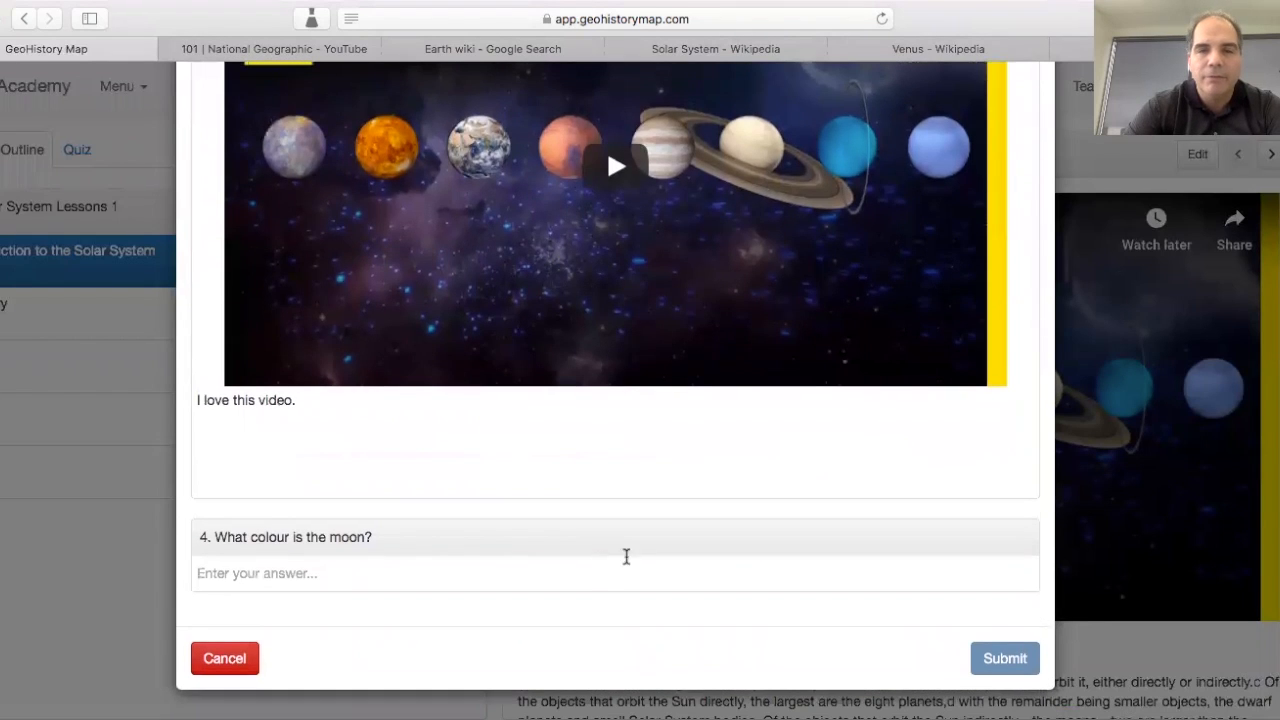
click(580, 582)
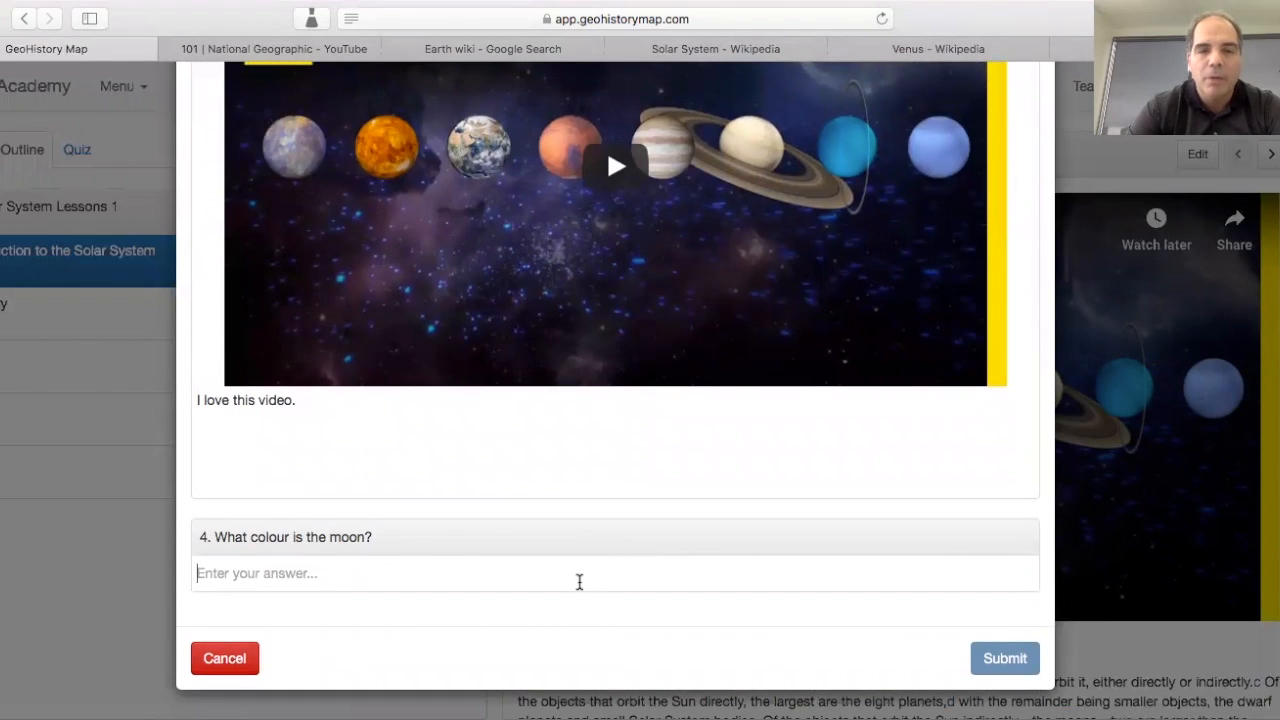
text(Silver)
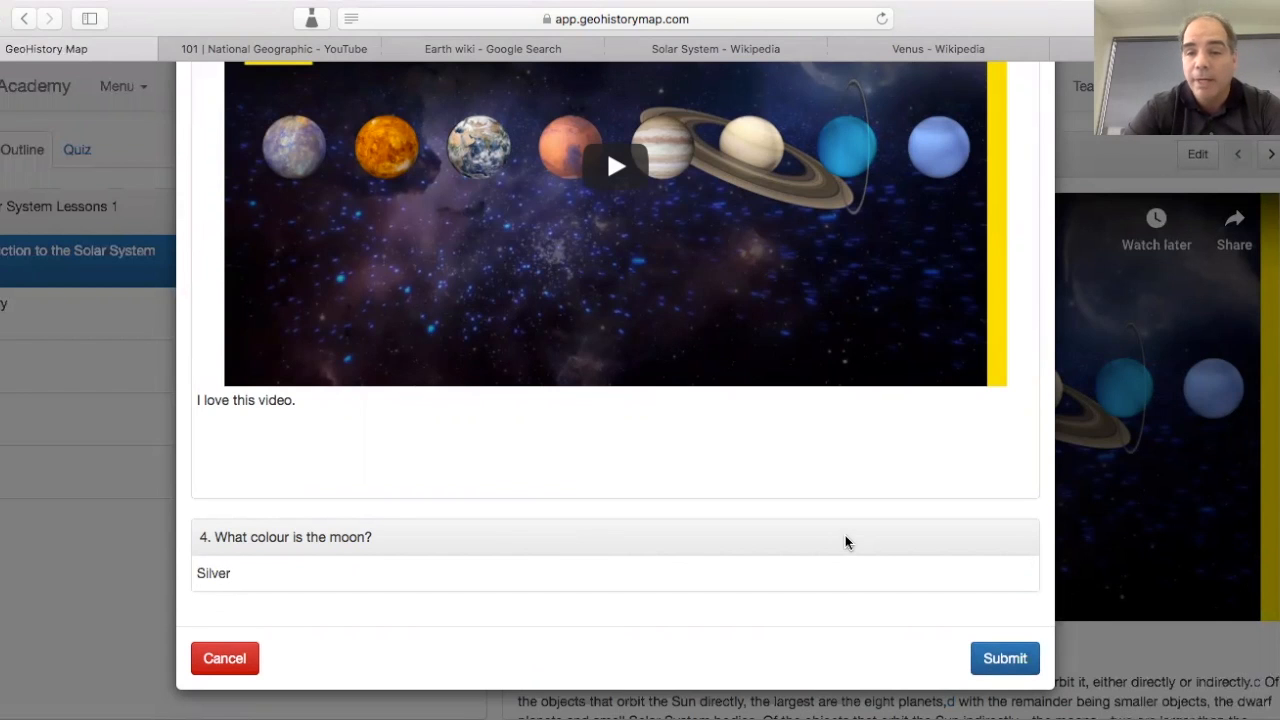
- Submit the completed "Lesson 1 Solar system" quiz and confirm the submission
click(1005, 658)
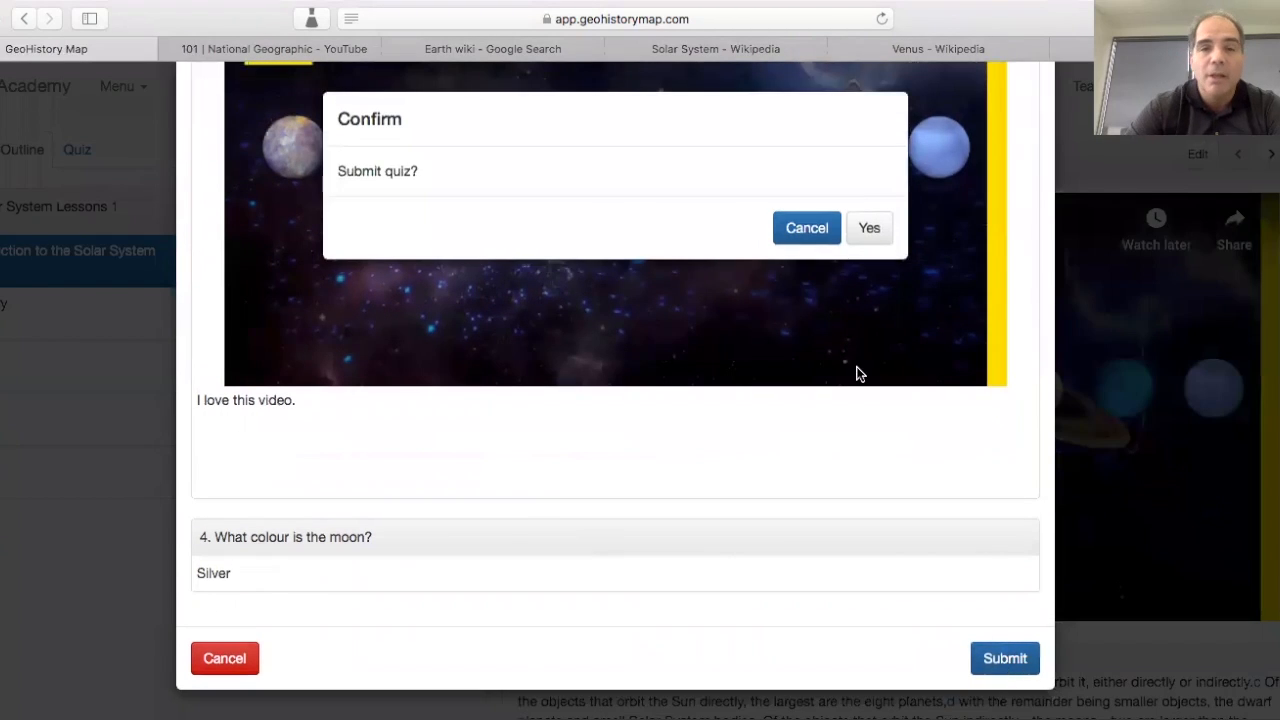
click(867, 232)
- Review the score and the marked answers to all four questions in the quiz results, and close the results
scroll(708, 309, down, 10)
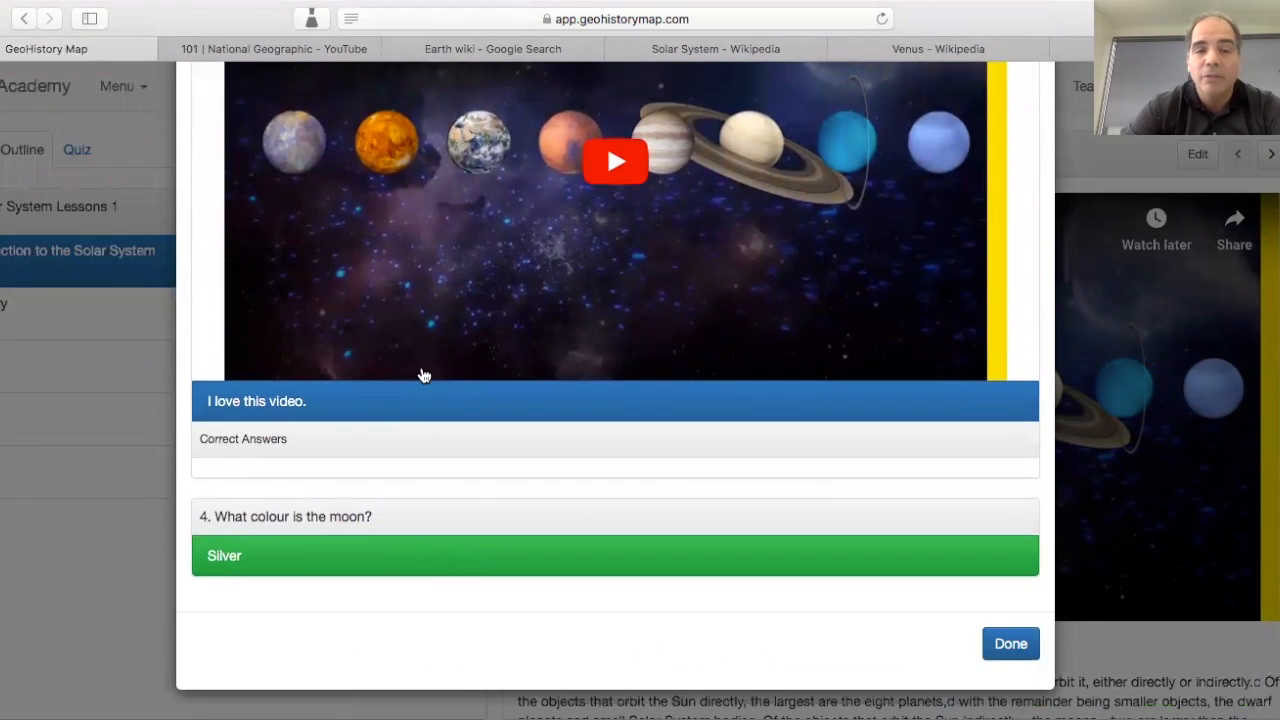
scroll(423, 371, up, 2)
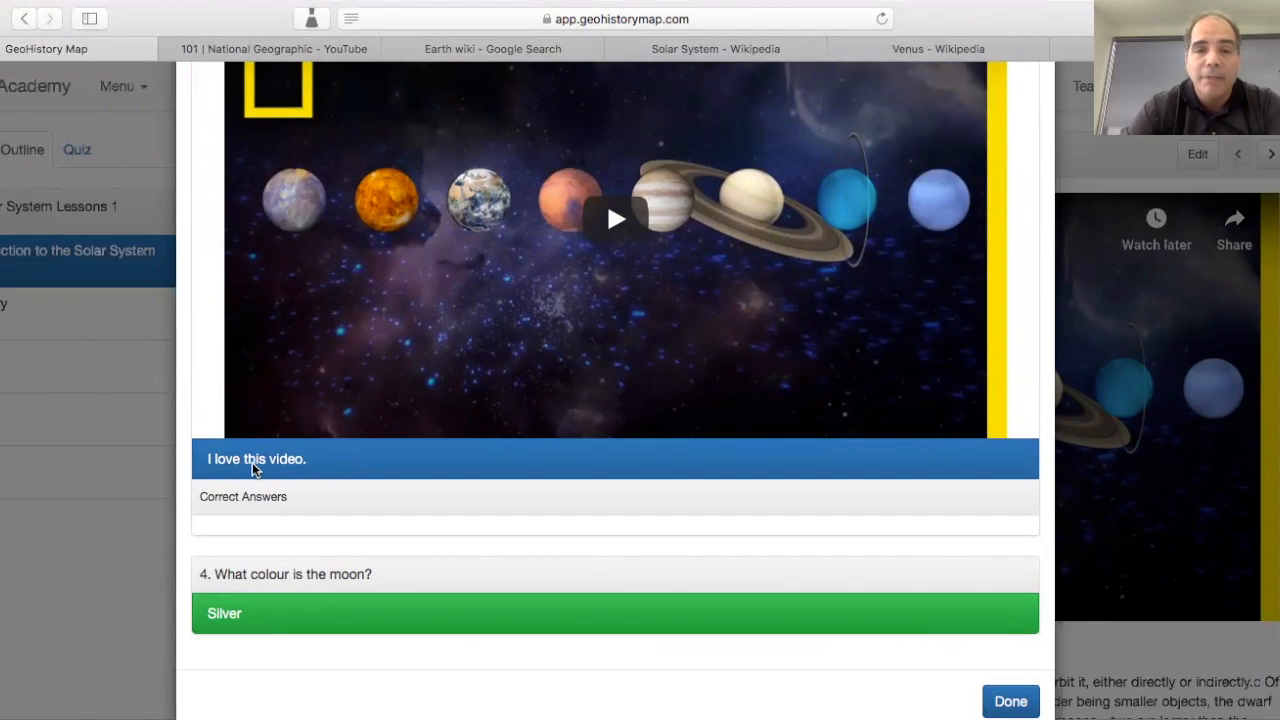
scroll(253, 468, up, 5)
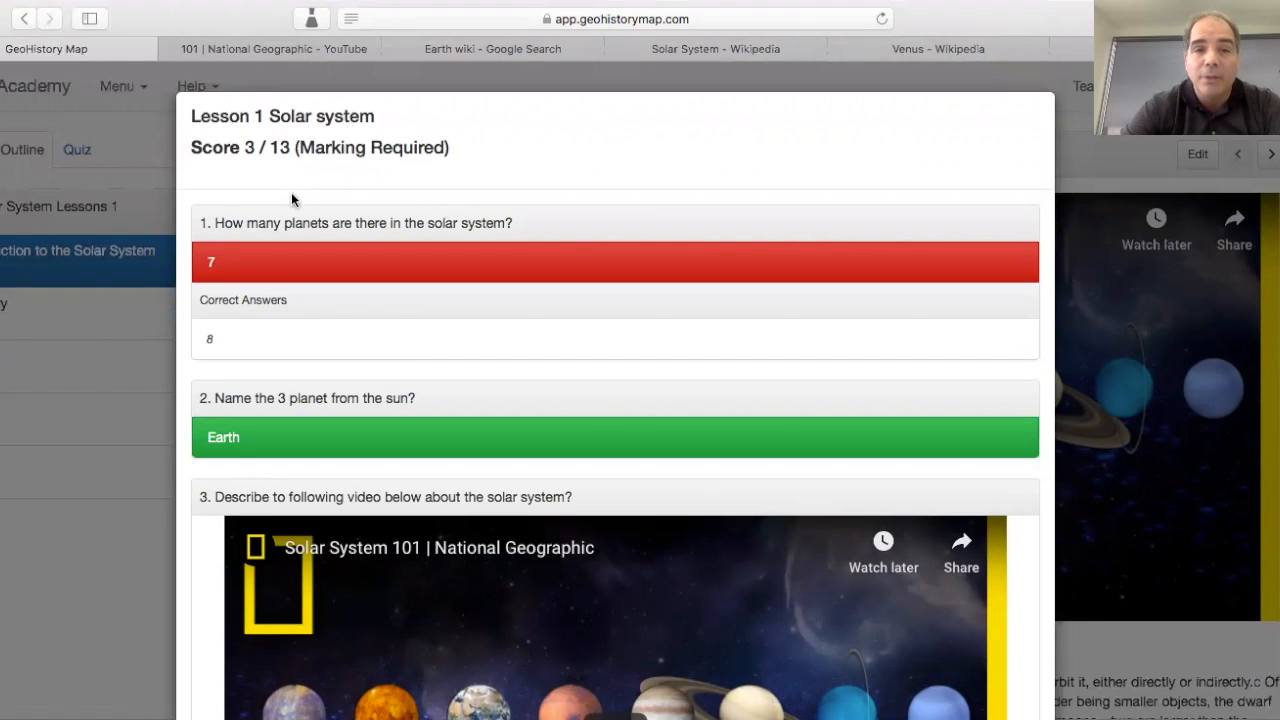
scroll(410, 317, down, 10)
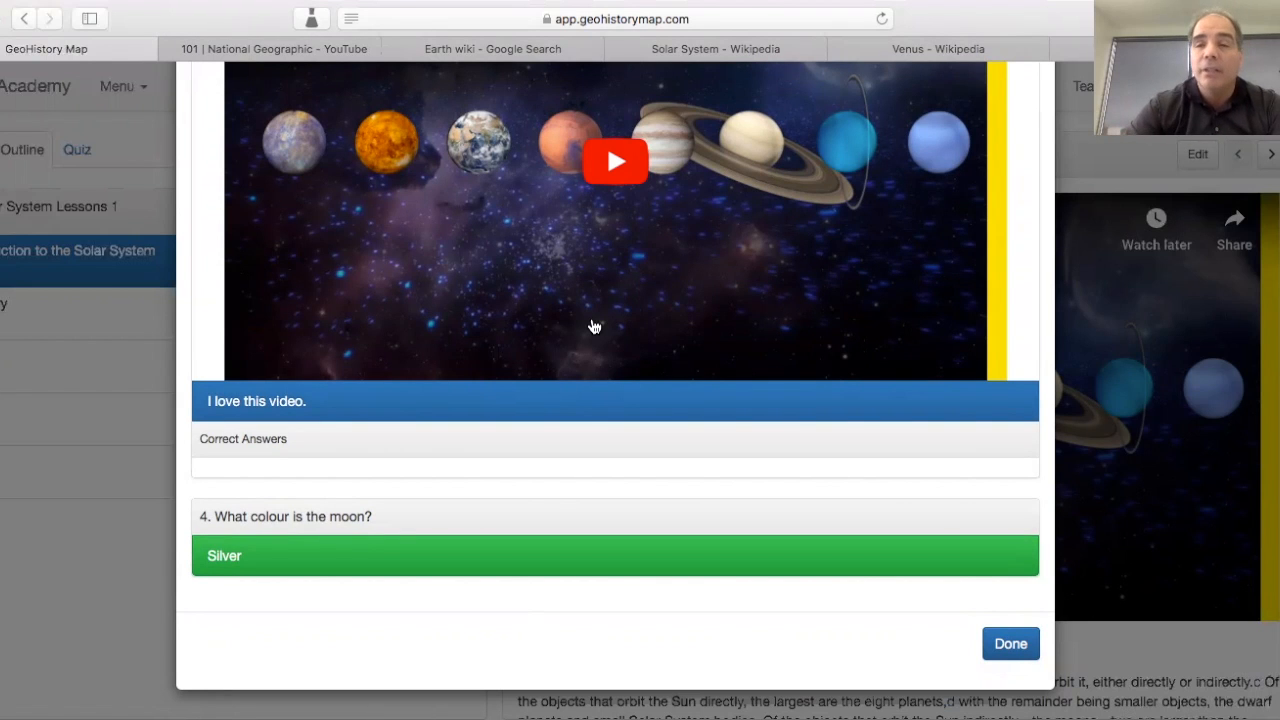
scroll(594, 327, up, 1)
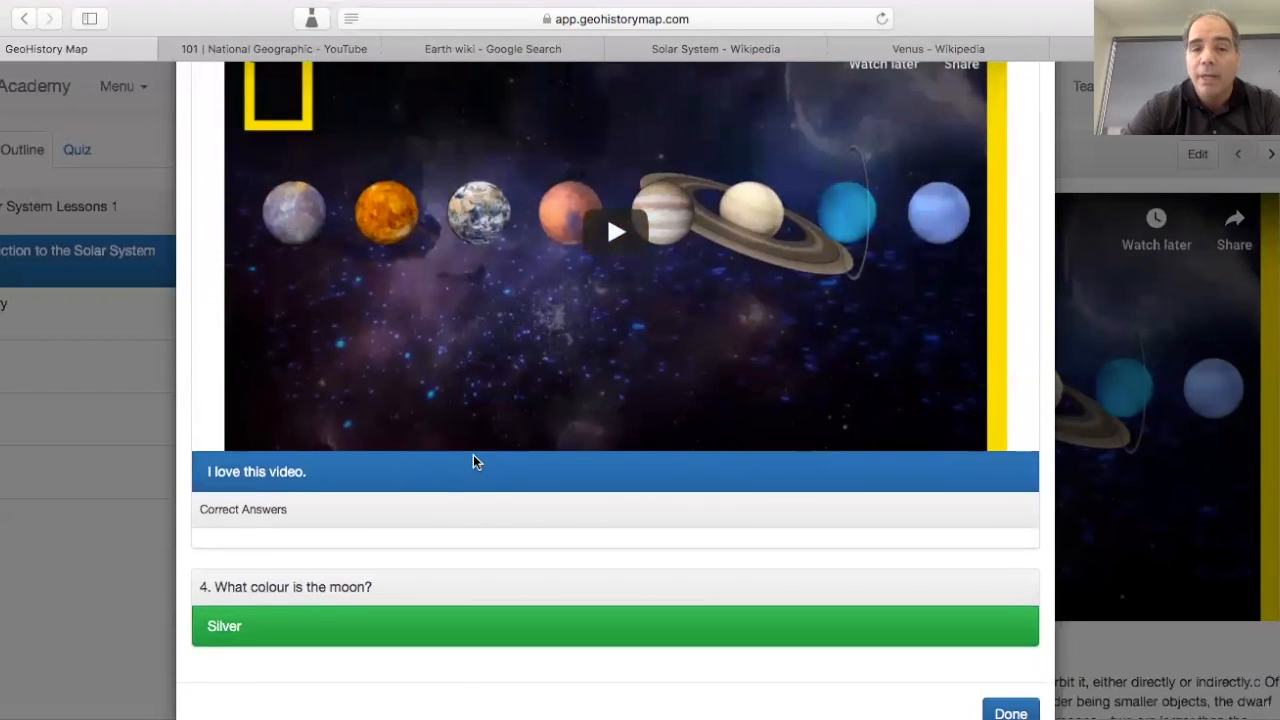
scroll(484, 470, down, 1)
click(1008, 645)
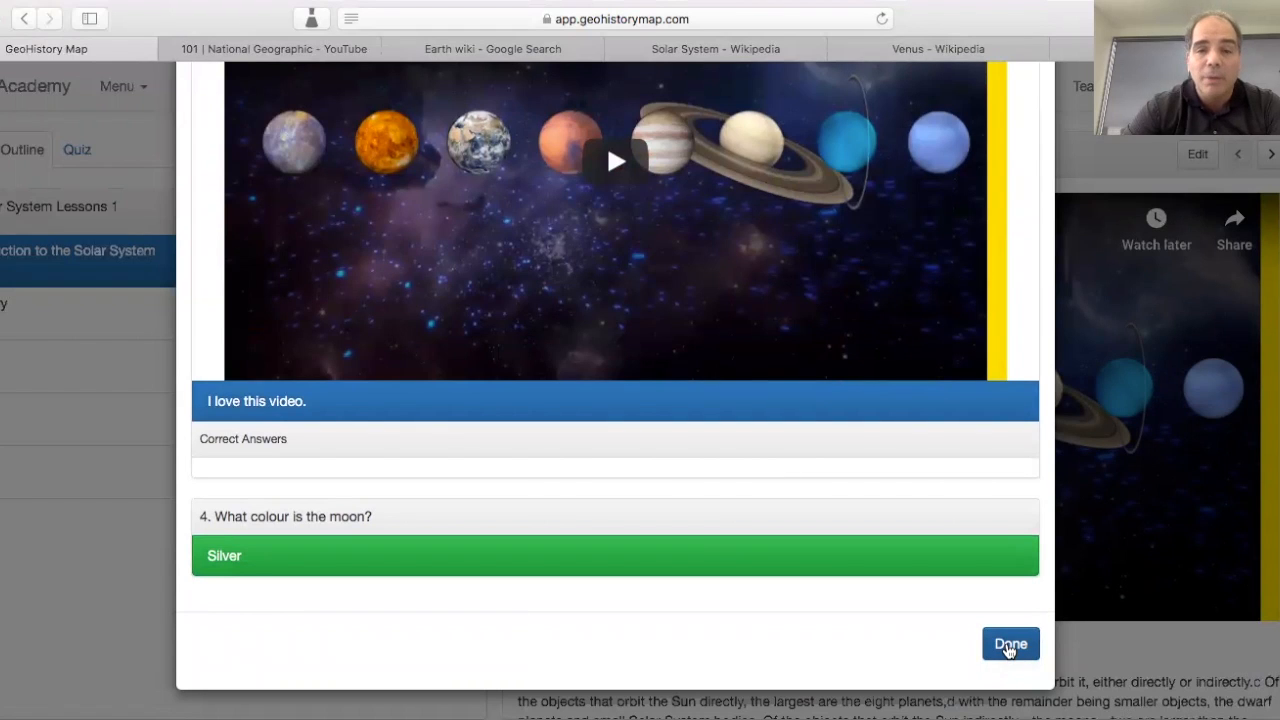
click(1008, 646)
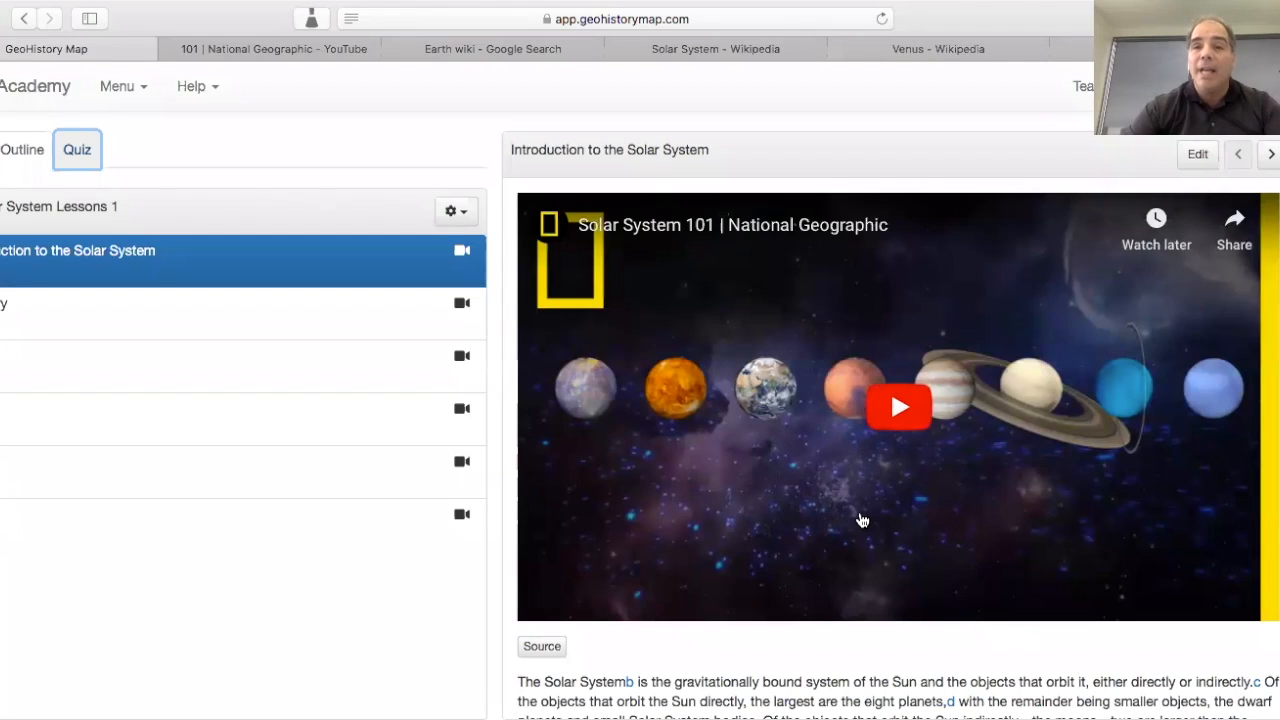